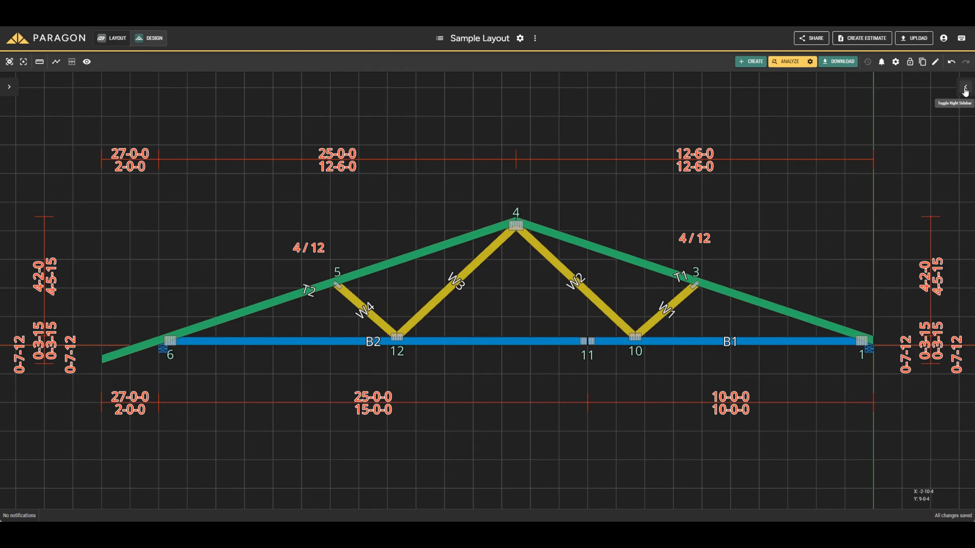
Expand both sidebars and switch from the truss design to the roof layout view.
left_click(961, 90)
left_click(15, 89)
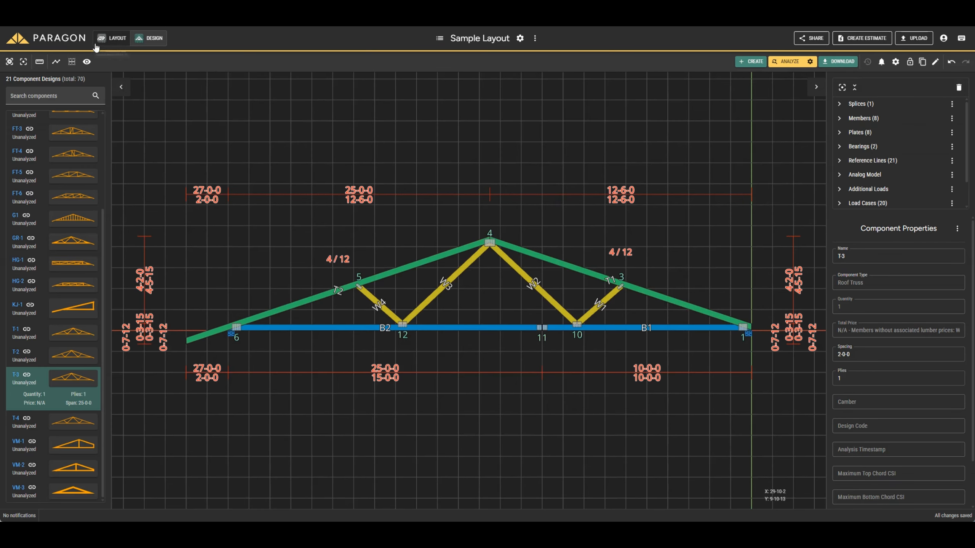
left_click(114, 40)
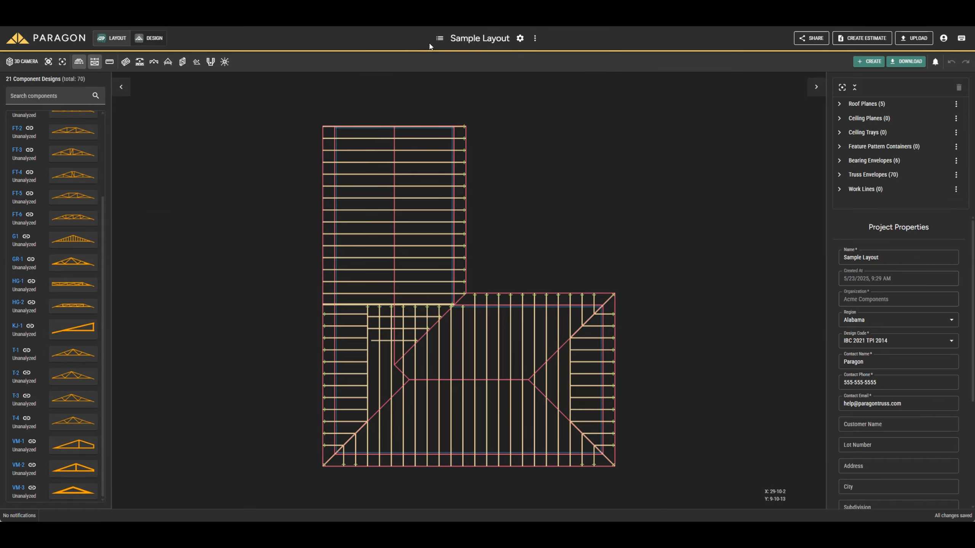
Open the project's load settings and select only the (defaults) entry instead of the whole Sample Layout.
left_click(520, 38)
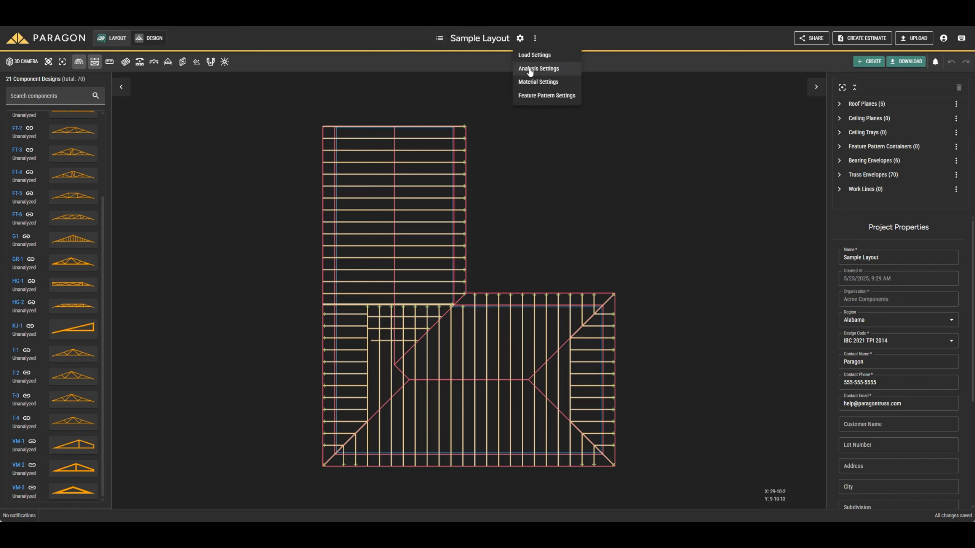
left_click(520, 39)
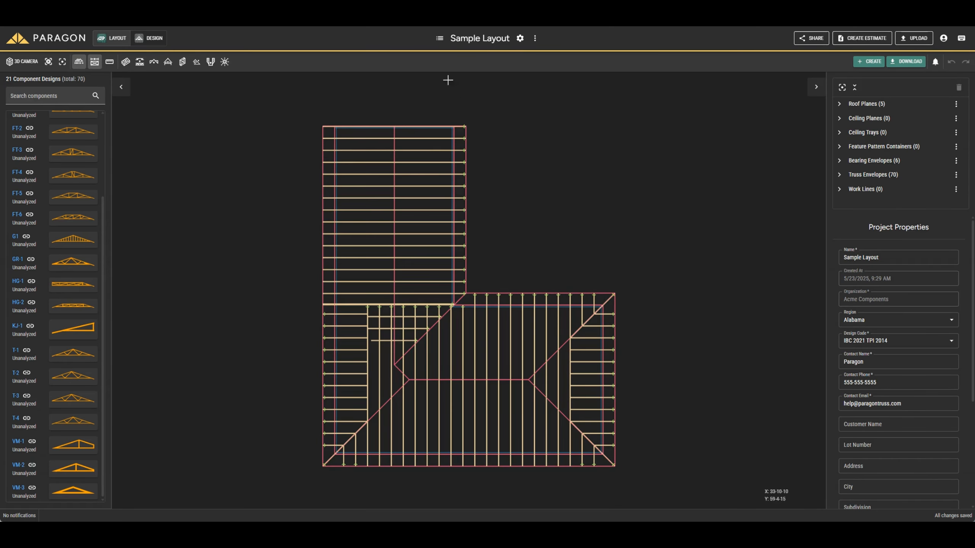
left_click(520, 38)
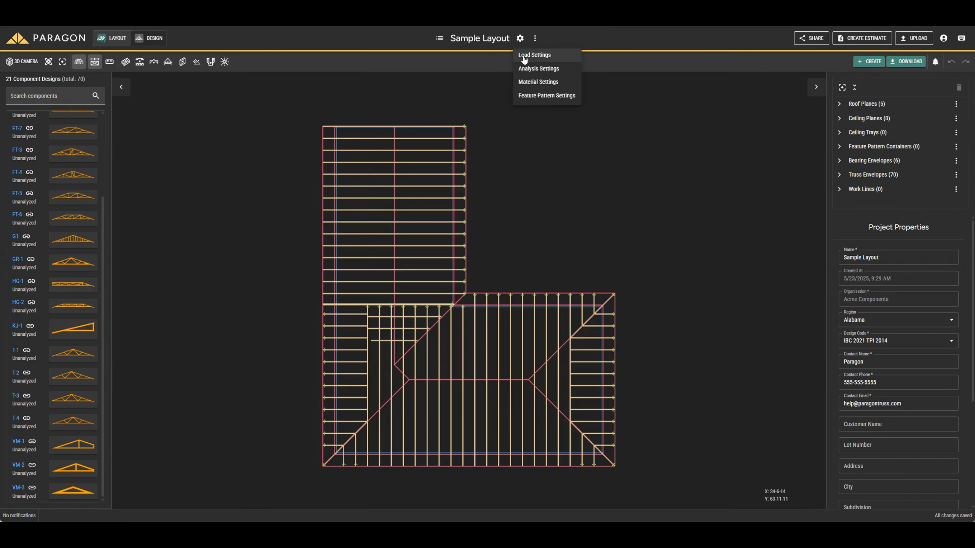
left_click(526, 57)
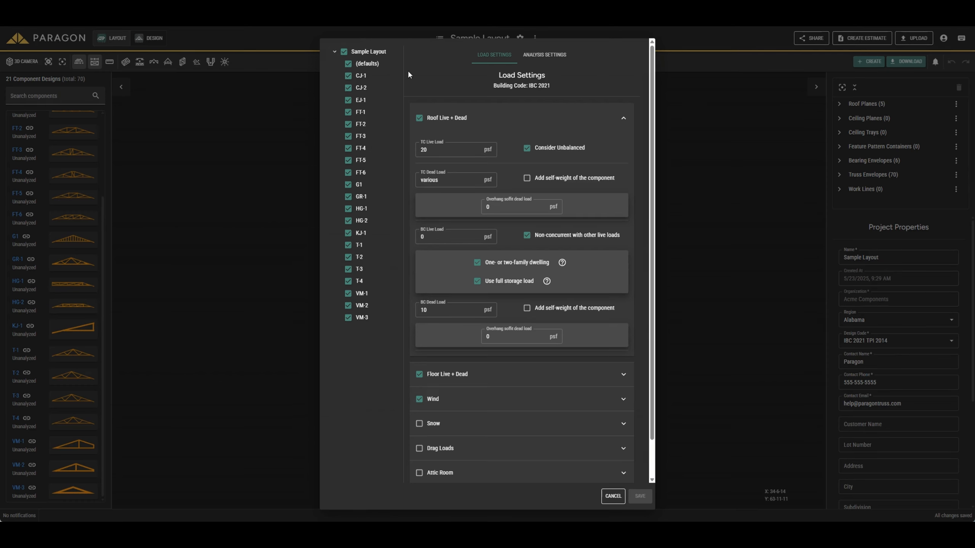
left_click(367, 53)
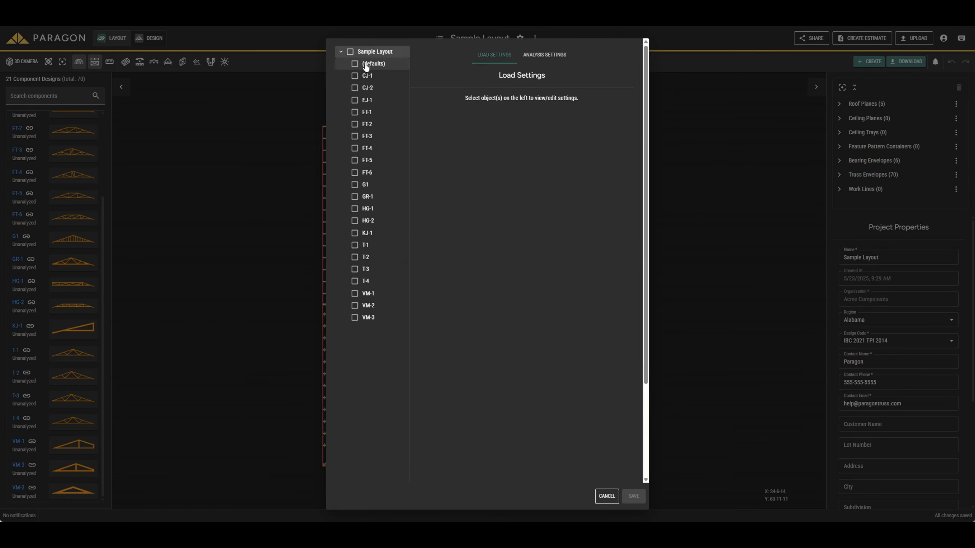
left_click(366, 65)
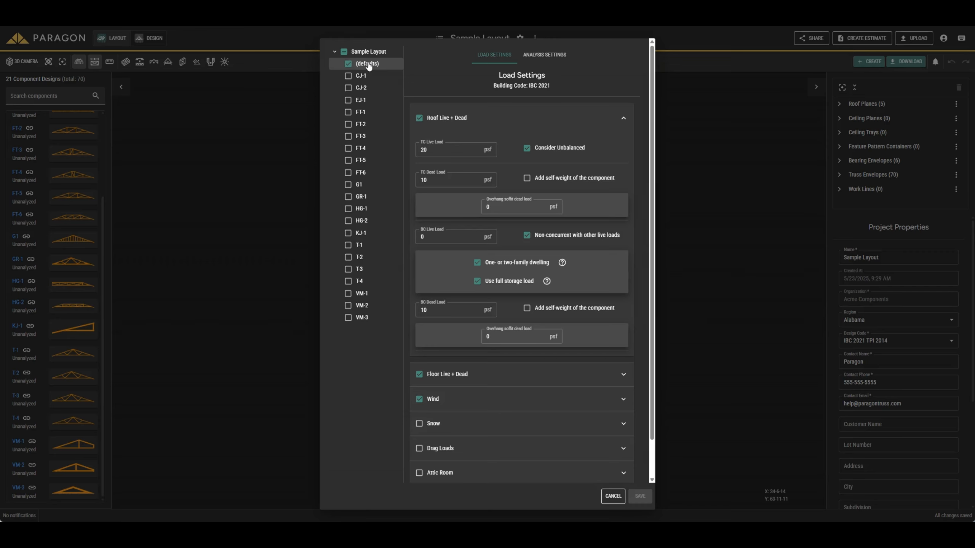
Set the default TC Live Load and TC Dead Load to 30 psf each and save the load settings.
double_click(449, 151)
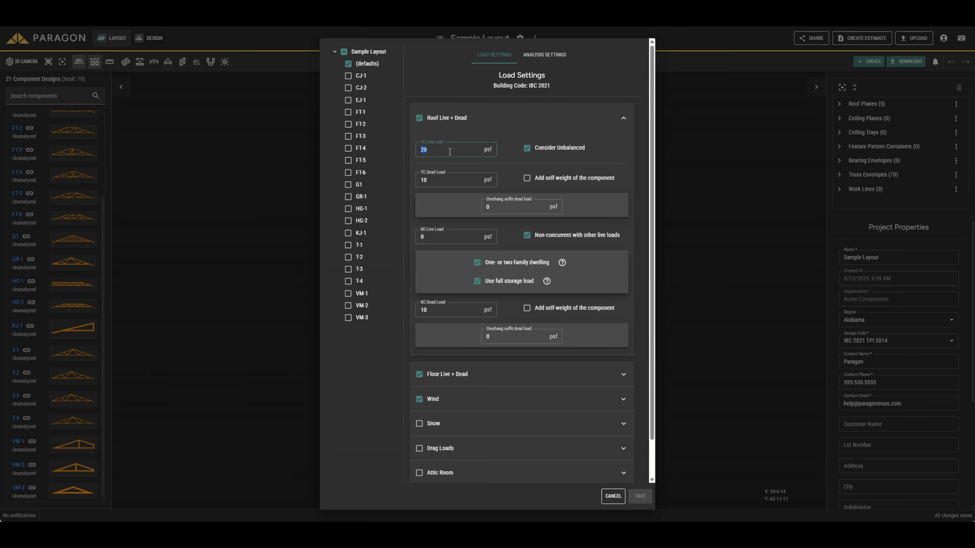
left_click(449, 181)
double_click(443, 180)
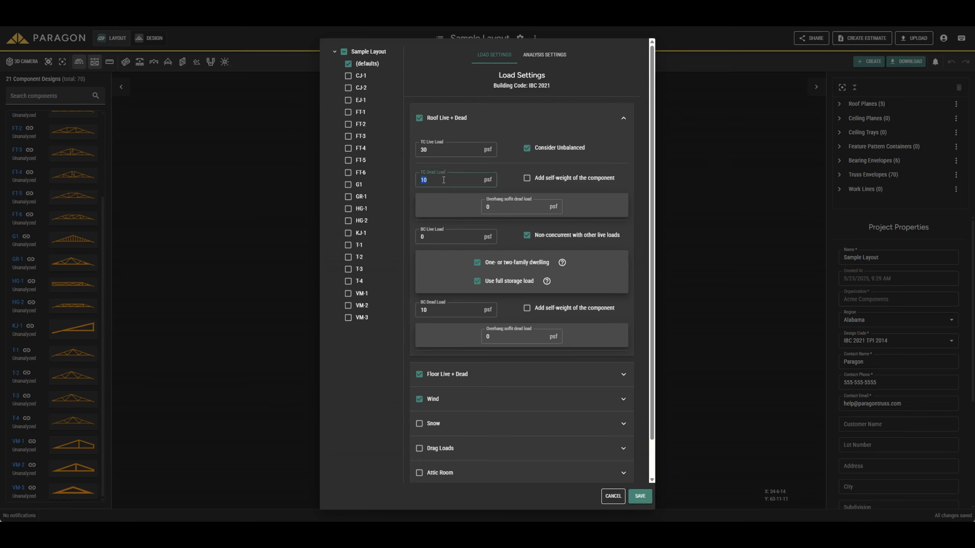
double_click(434, 310)
left_click(640, 497)
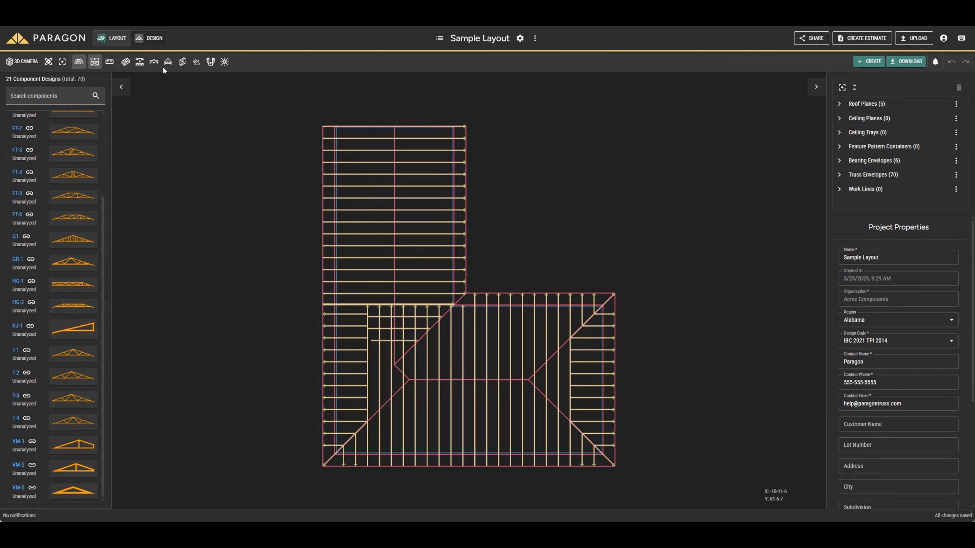
Return to the design view and insert a new component from the first preset truss shape, keeping the default shape and structural details.
left_click(166, 42)
right_click(523, 135)
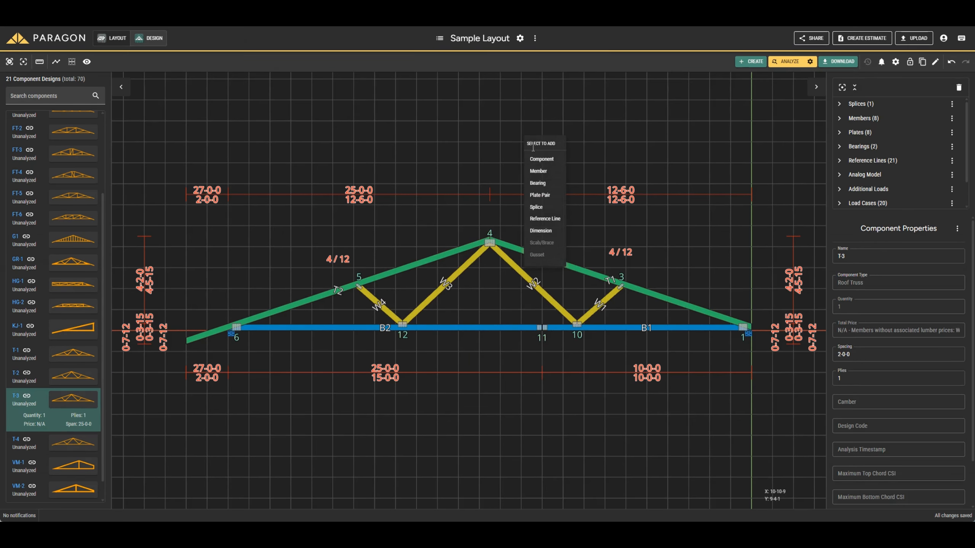
left_click(540, 159)
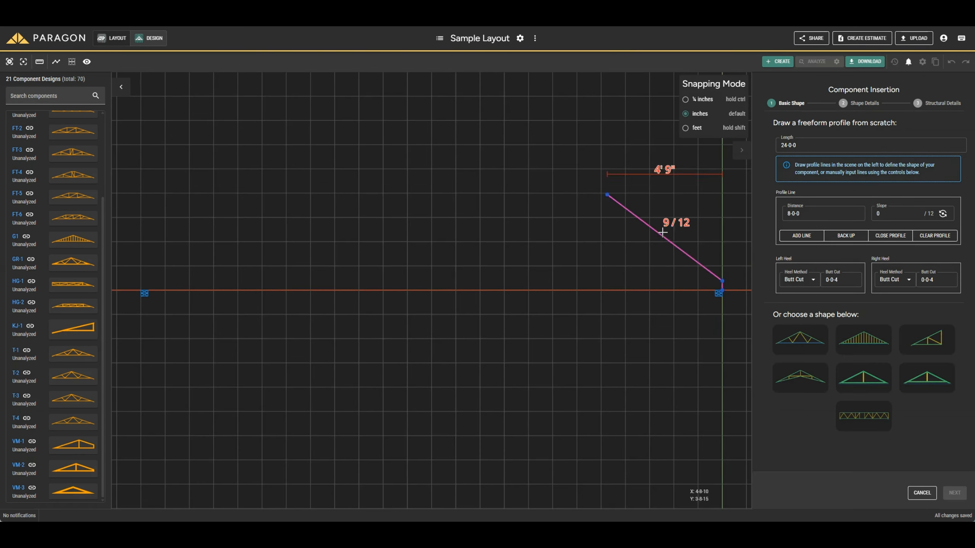
left_click(797, 343)
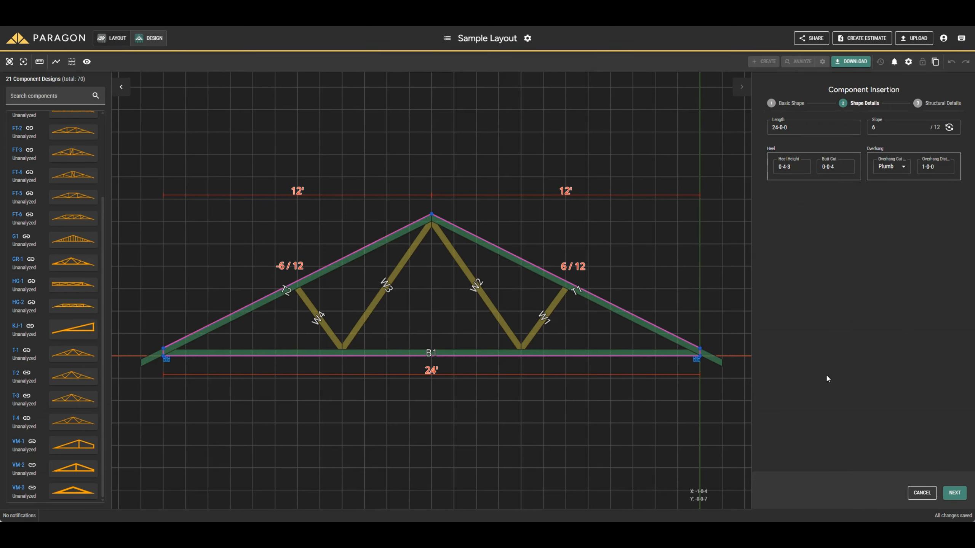
left_click(954, 493)
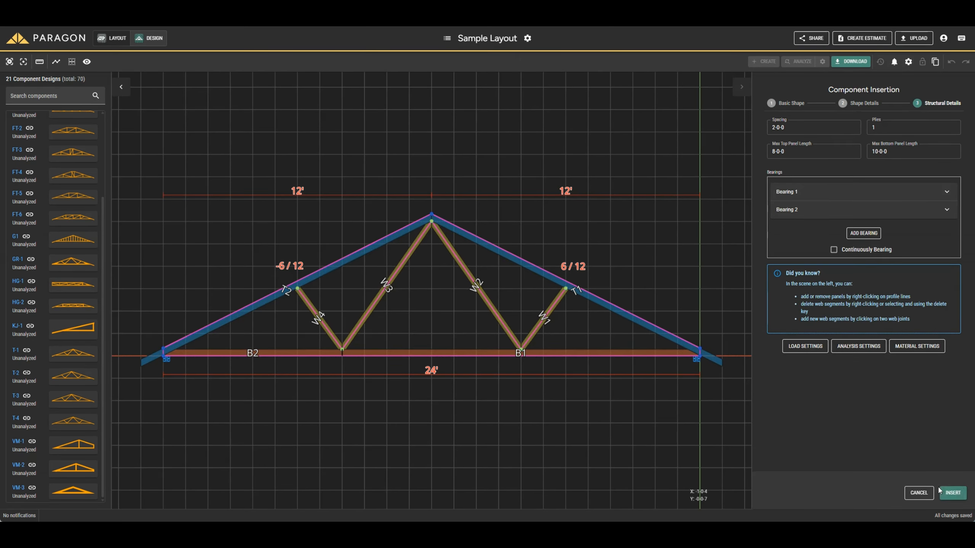
left_click(952, 493)
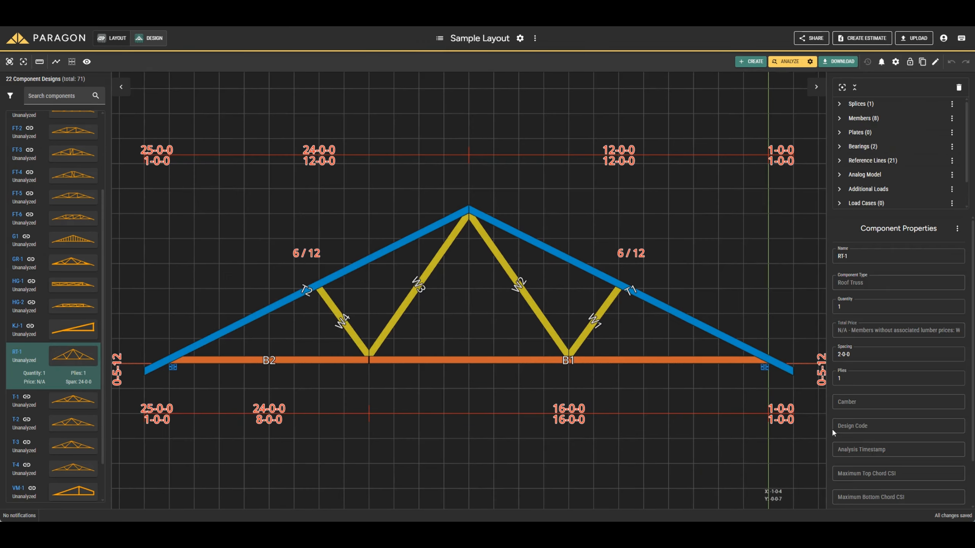
Review the newly inserted truss's own roof live and dead load settings and close them without changing anything.
scroll(640, 292, "down", 1)
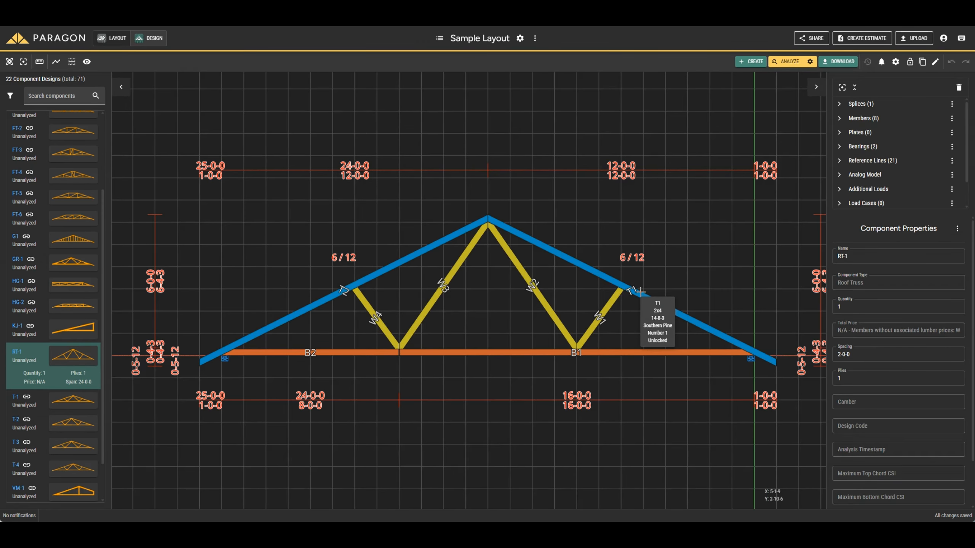
left_click(896, 61)
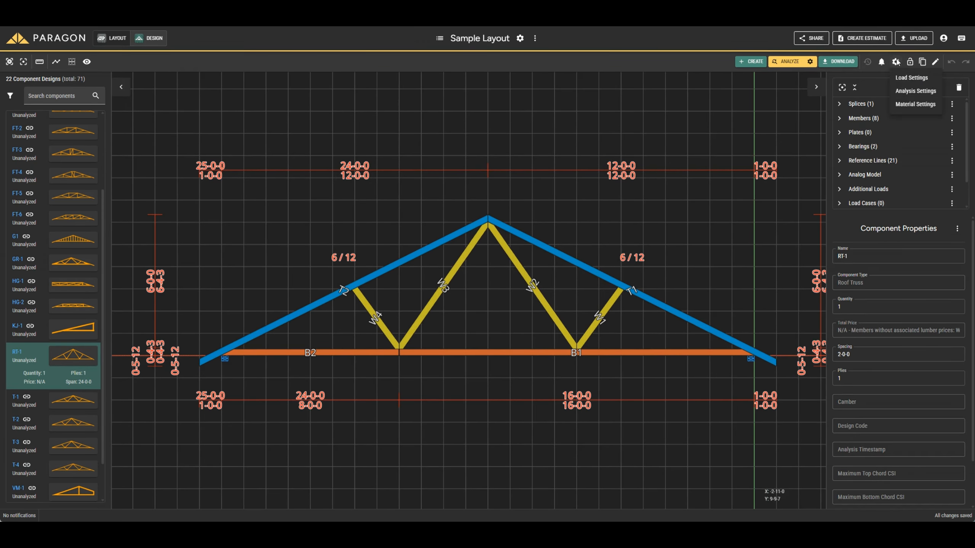
left_click(911, 79)
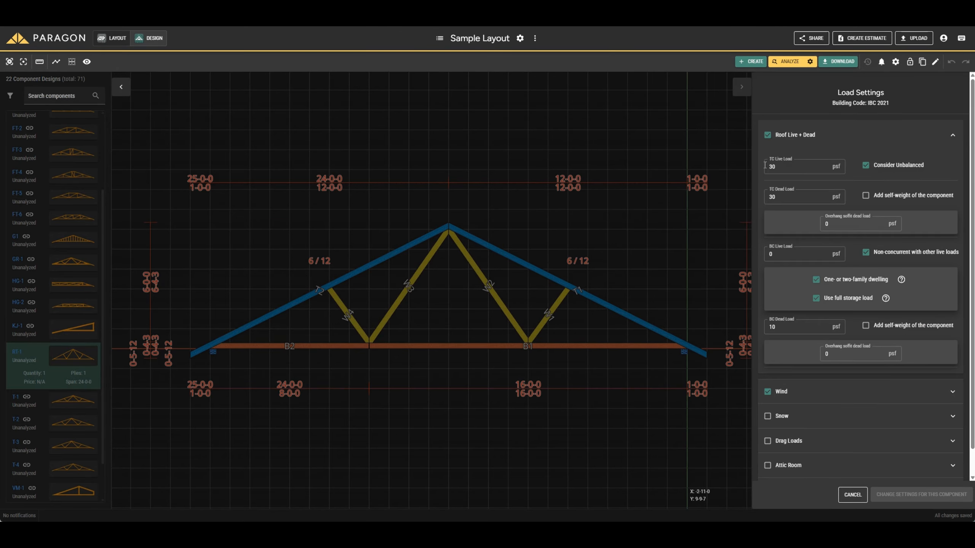
left_click(775, 197)
left_click(775, 328)
left_click(851, 494)
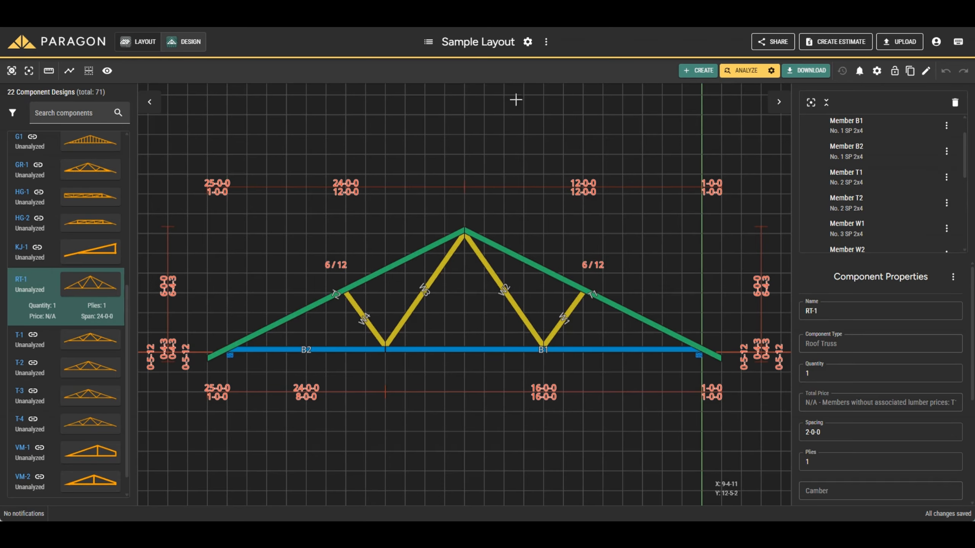
Set the TC Live Load of the project's (defaults) entry to 40 psf, with RT-1 deselected, and save.
left_click(528, 42)
left_click(534, 63)
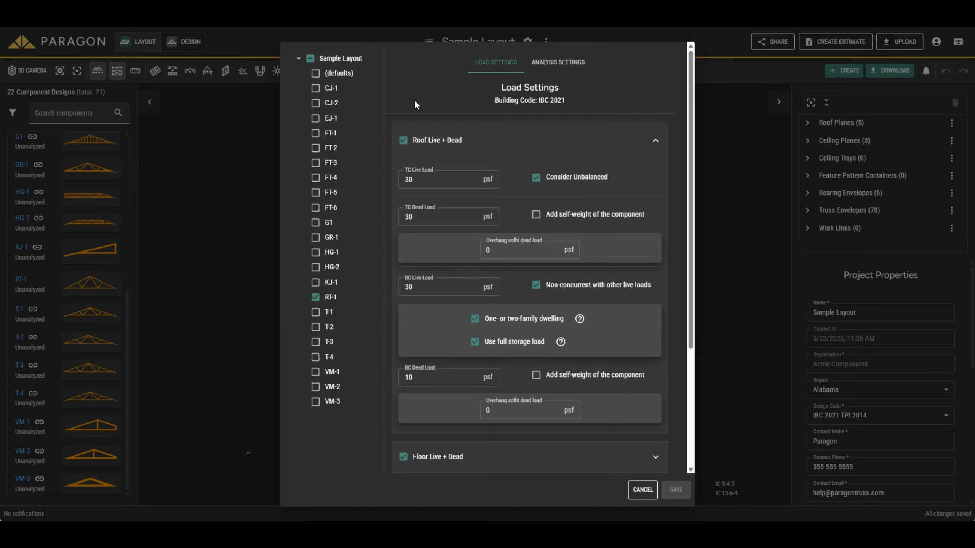
left_click(314, 296)
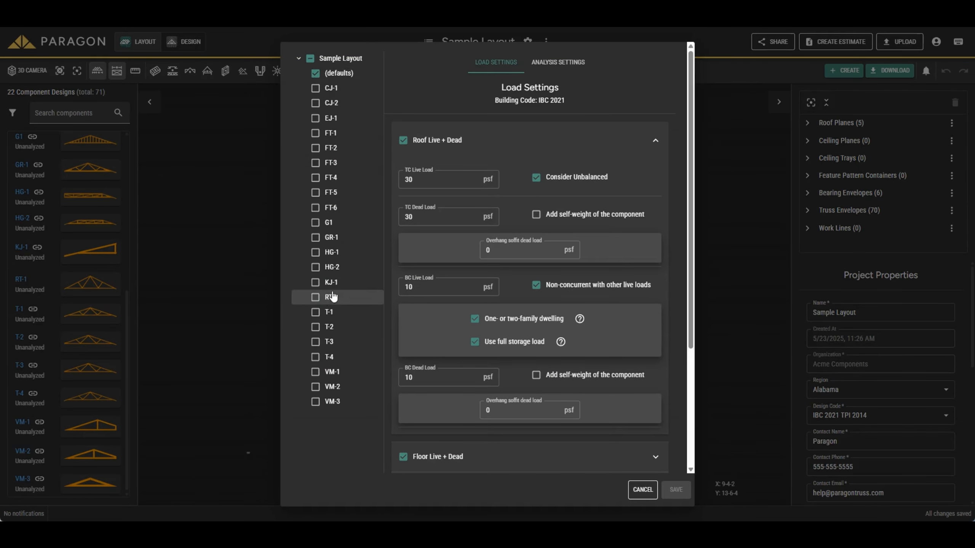
left_click(419, 177)
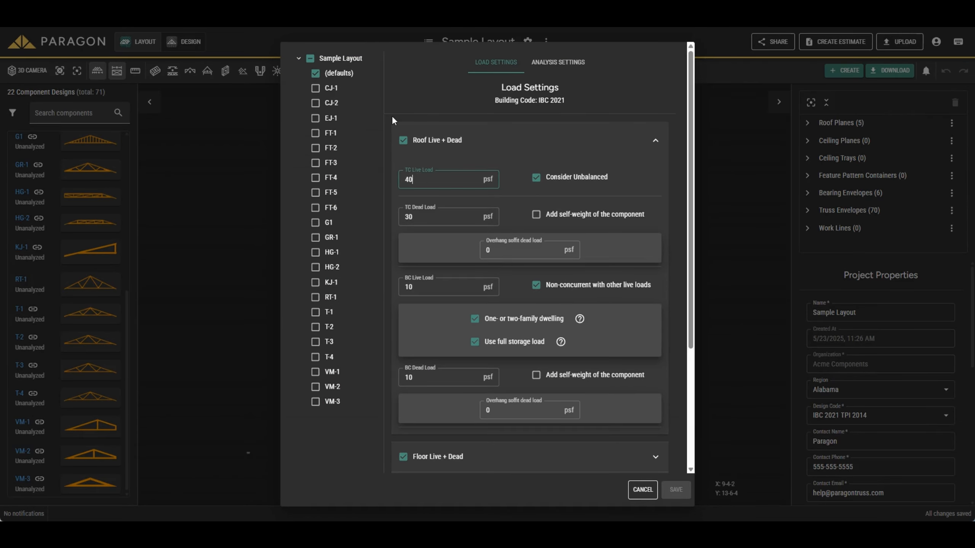
type("40")
left_click(675, 490)
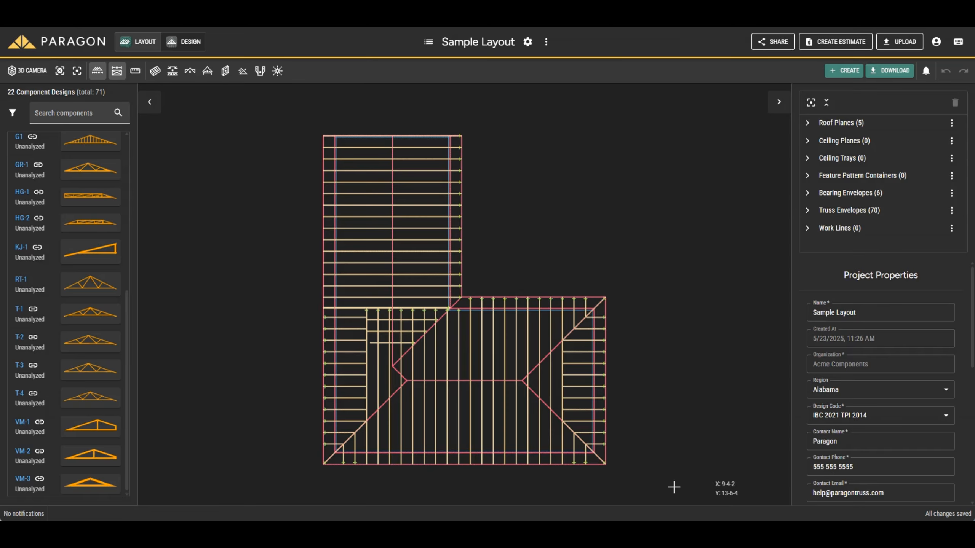
Open the RT-1 truss, check its roof load settings, and close them without changes.
left_click(95, 294)
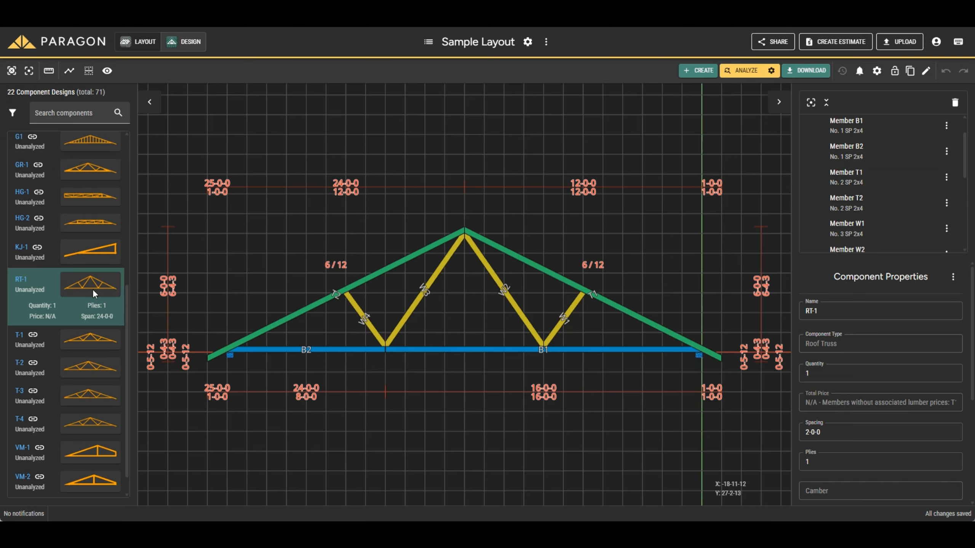
left_click(877, 72)
left_click(883, 91)
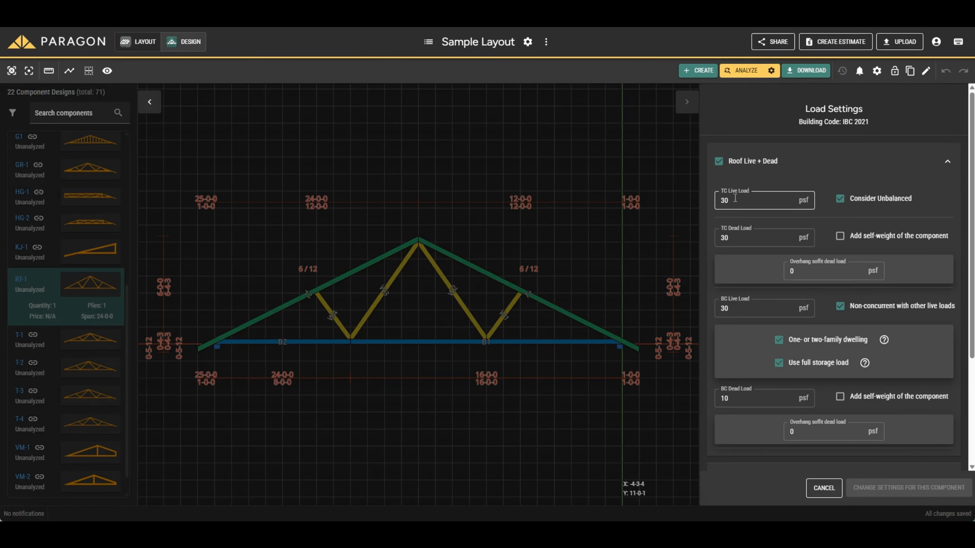
left_click(824, 489)
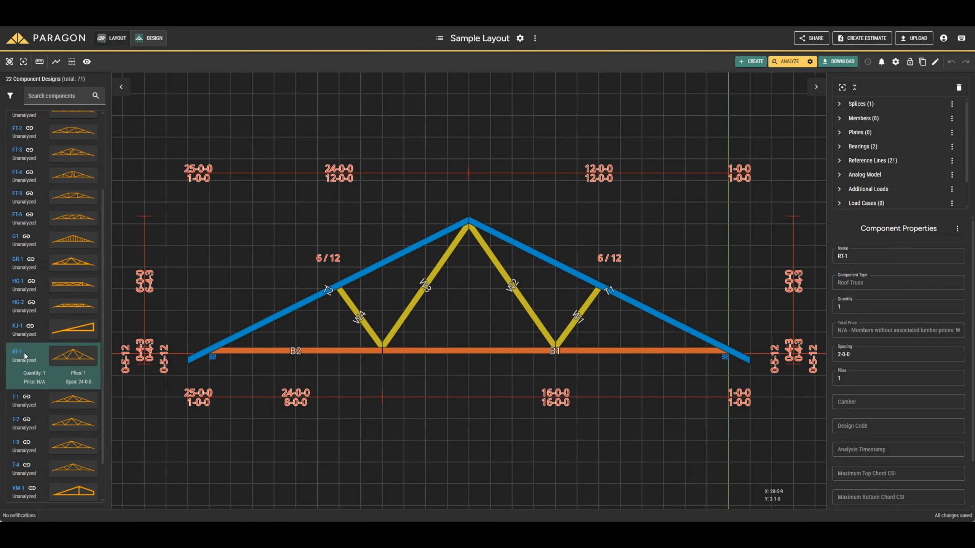
In the project's load settings, set RT-1's TC Live Load to 20 psf and TC Dead Load to 10 psf, and save.
left_click(520, 38)
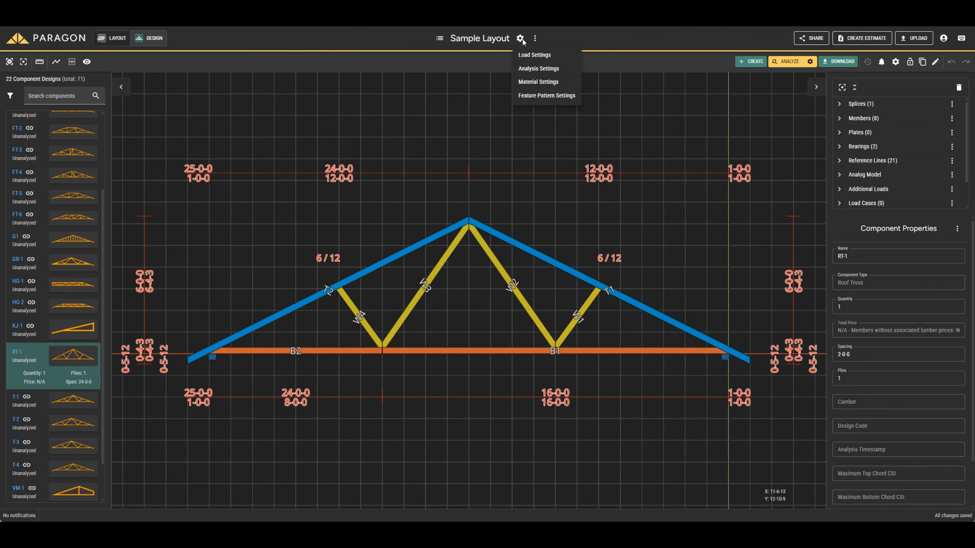
left_click(524, 55)
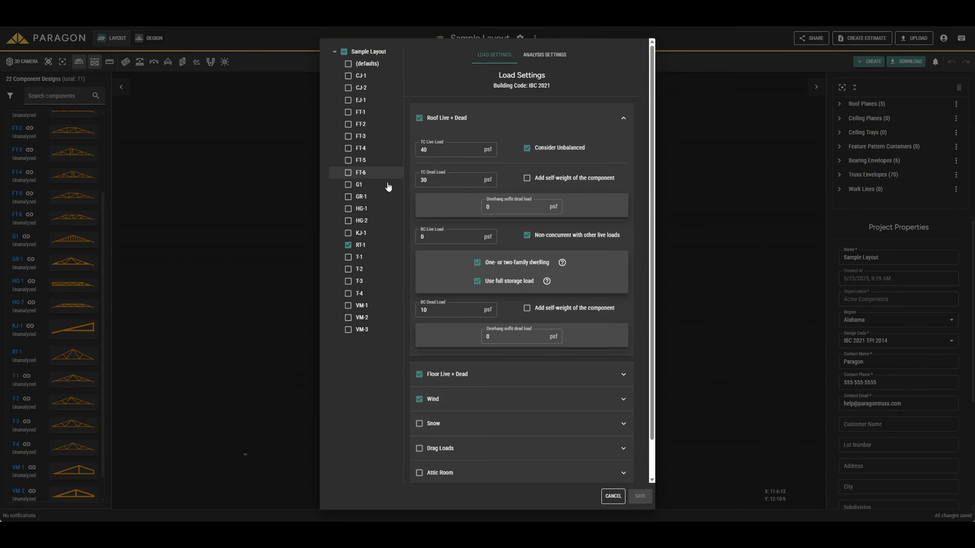
left_click(360, 247)
left_click(360, 247)
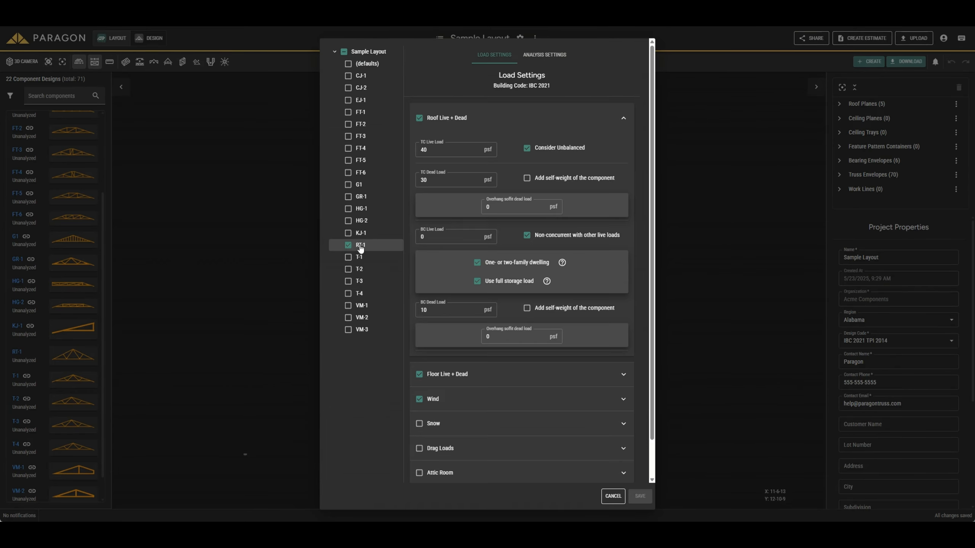
left_click(439, 150)
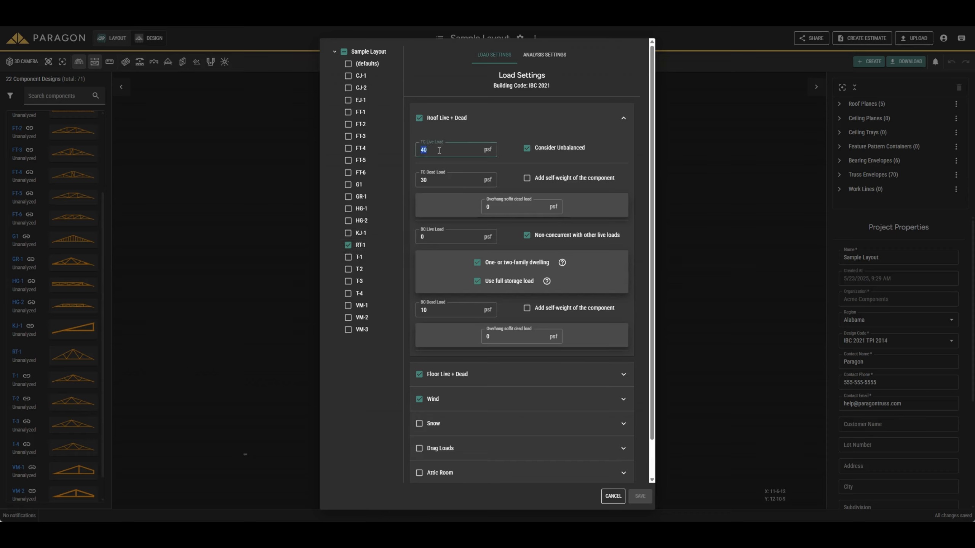
left_click(437, 180)
left_click(436, 182)
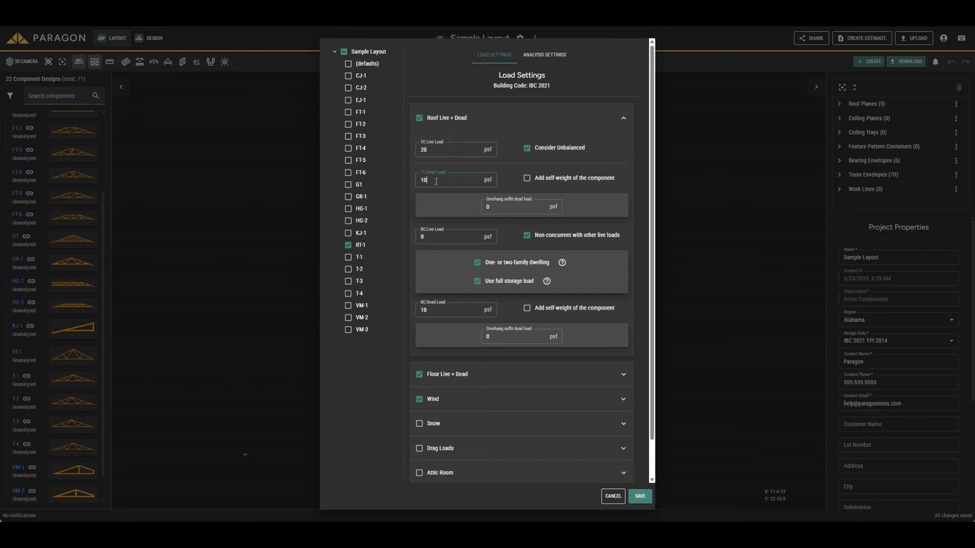
left_click(436, 310)
left_click(639, 496)
Open the RT-1 truss, review its own roof live and dead load settings, and close them without changes.
left_click(70, 358)
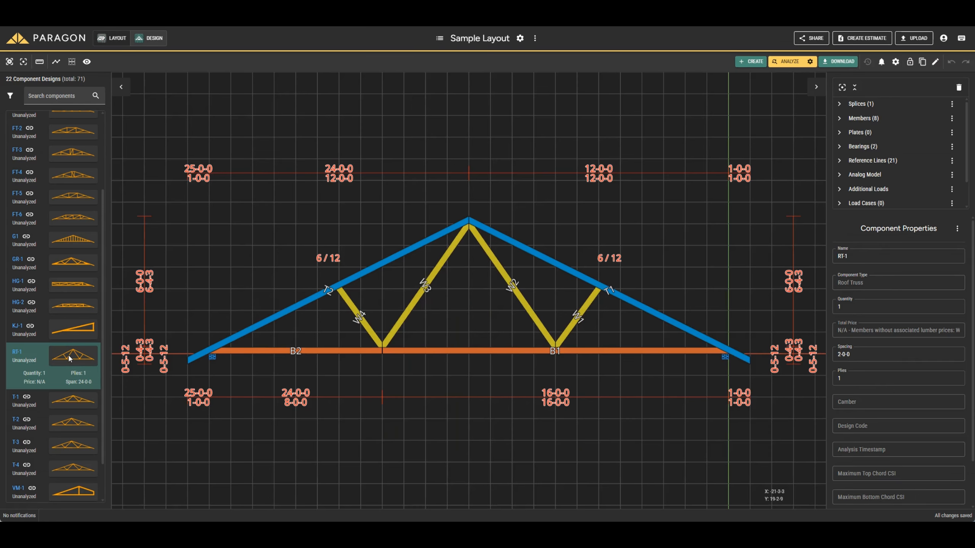
left_click(895, 62)
left_click(906, 80)
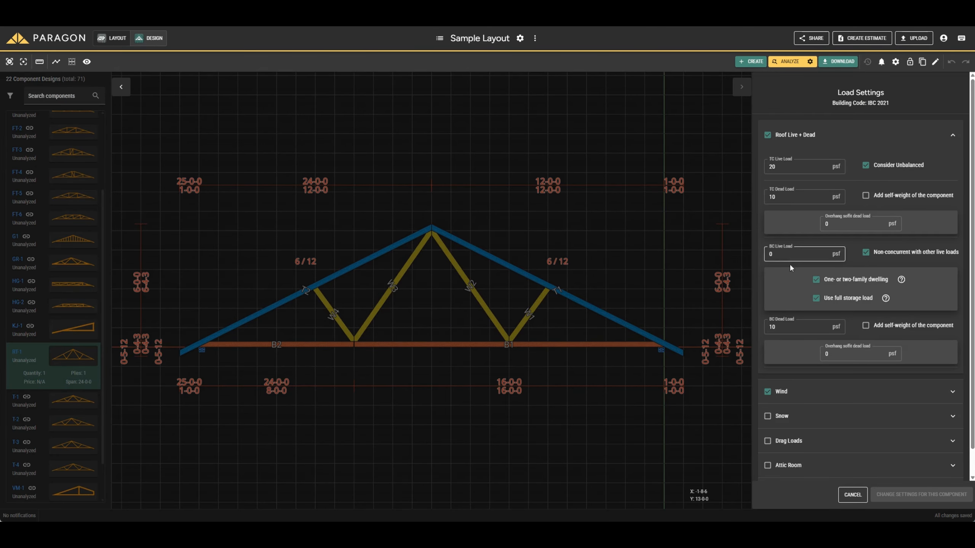
left_click(849, 494)
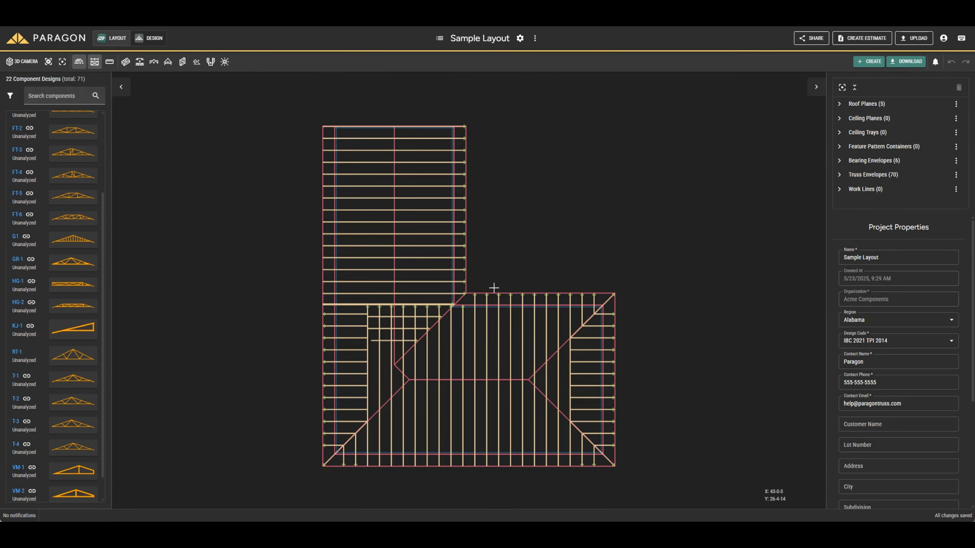
Select RT-1 and T-1 together, set their Wind Speed to 150 mph in the project's load settings, and save.
left_click(66, 361)
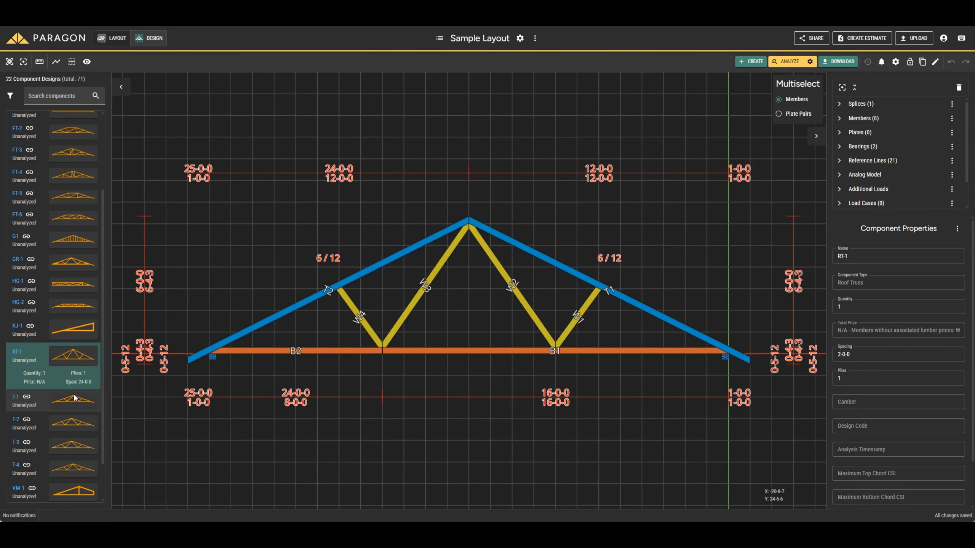
left_click(72, 401)
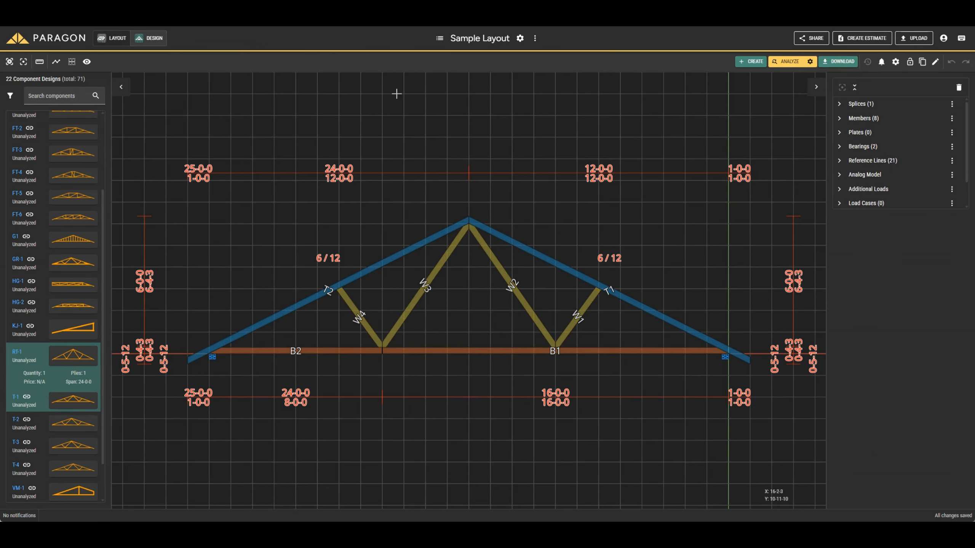
left_click(519, 39)
left_click(529, 55)
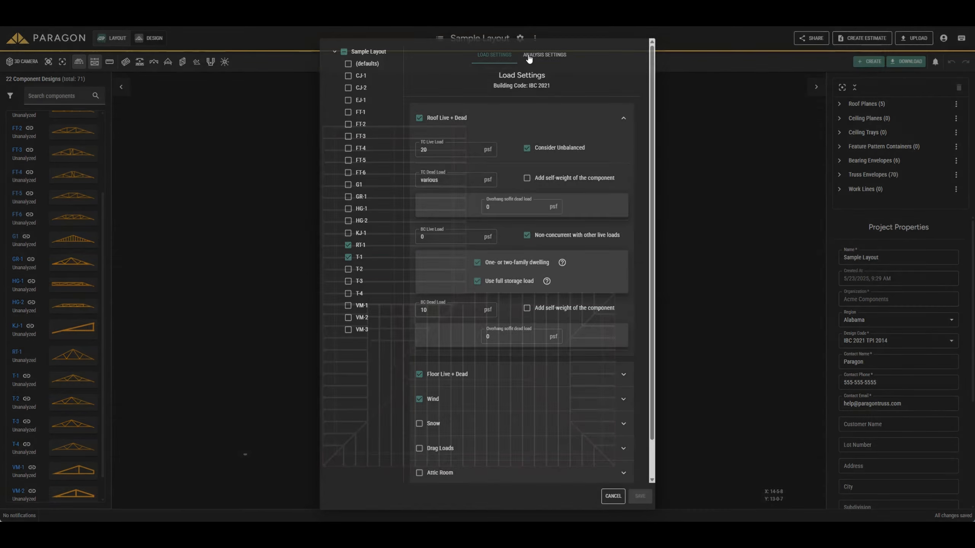
left_click(585, 399)
double_click(544, 208)
type("15")
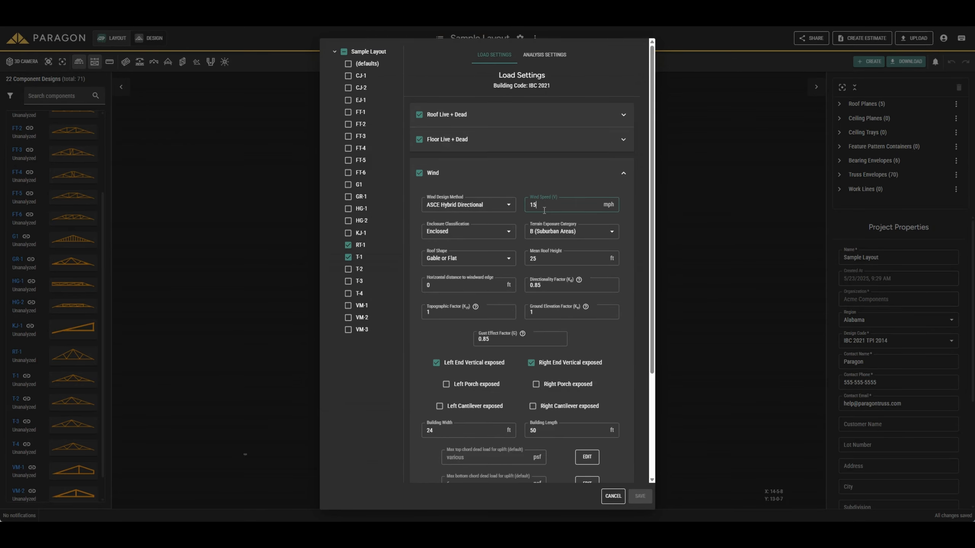
type("0")
left_click(602, 396)
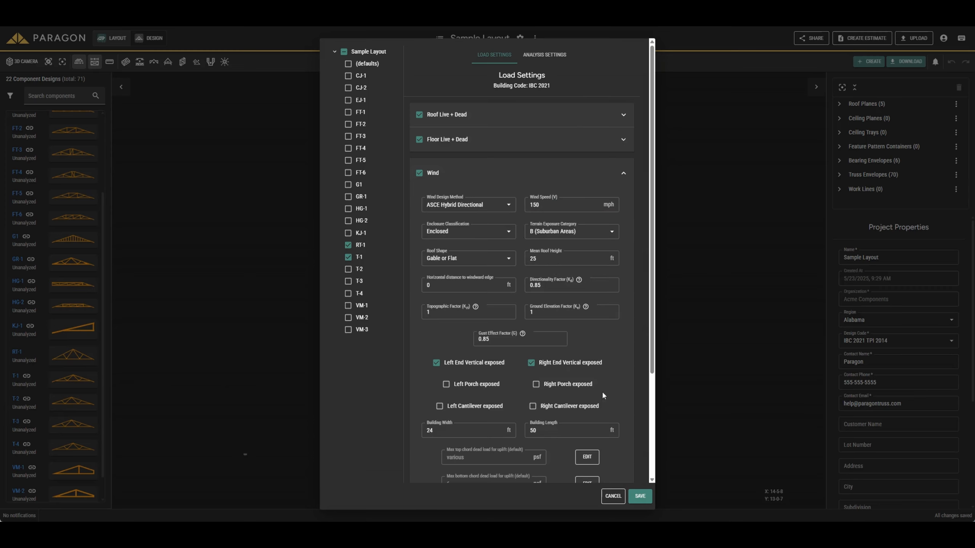
left_click(640, 496)
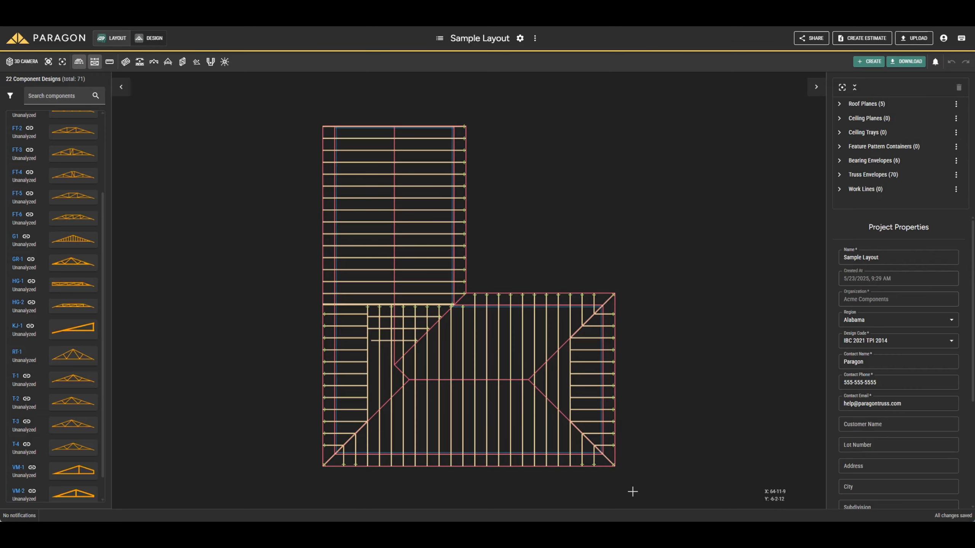
Open the RT-1 truss, check the wind section of its own load settings, and close them without changes.
left_click(72, 356)
left_click(895, 62)
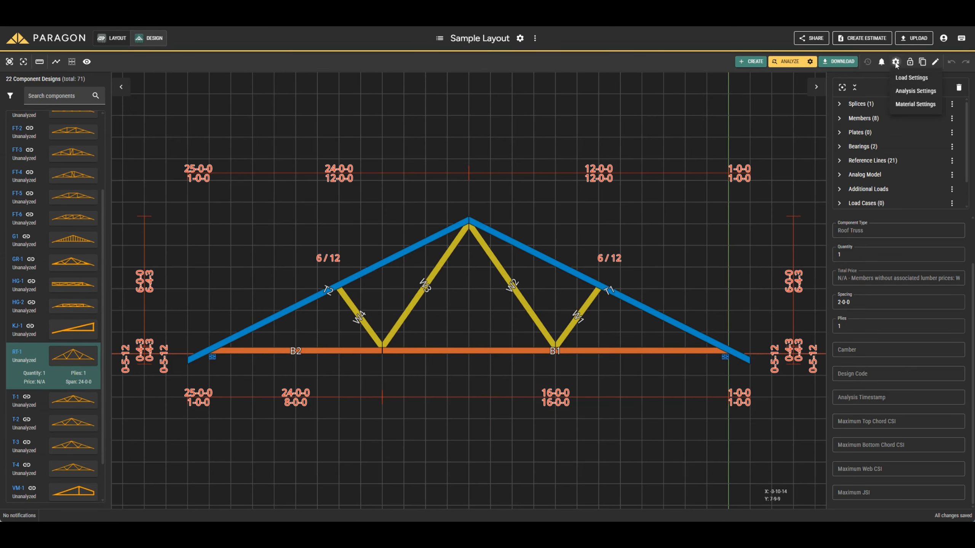
left_click(905, 79)
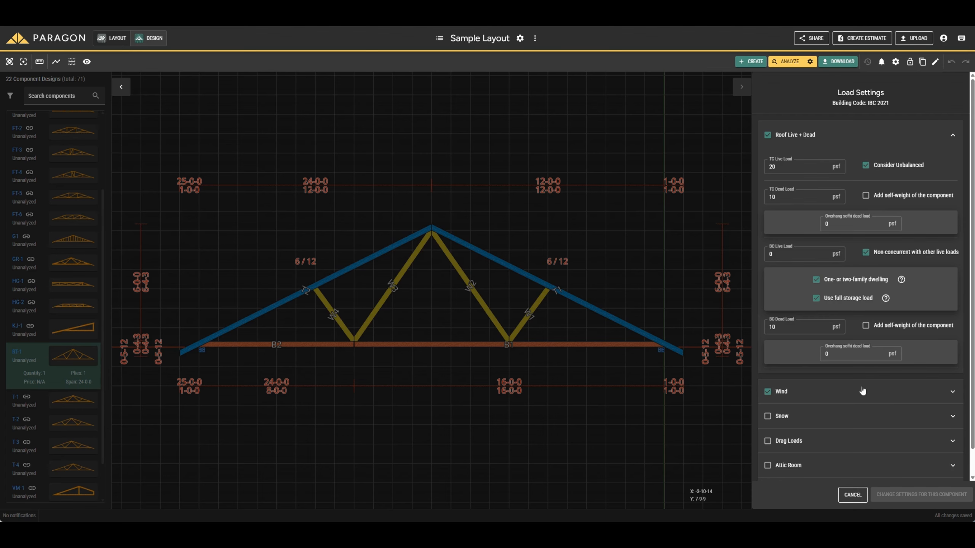
left_click(952, 393)
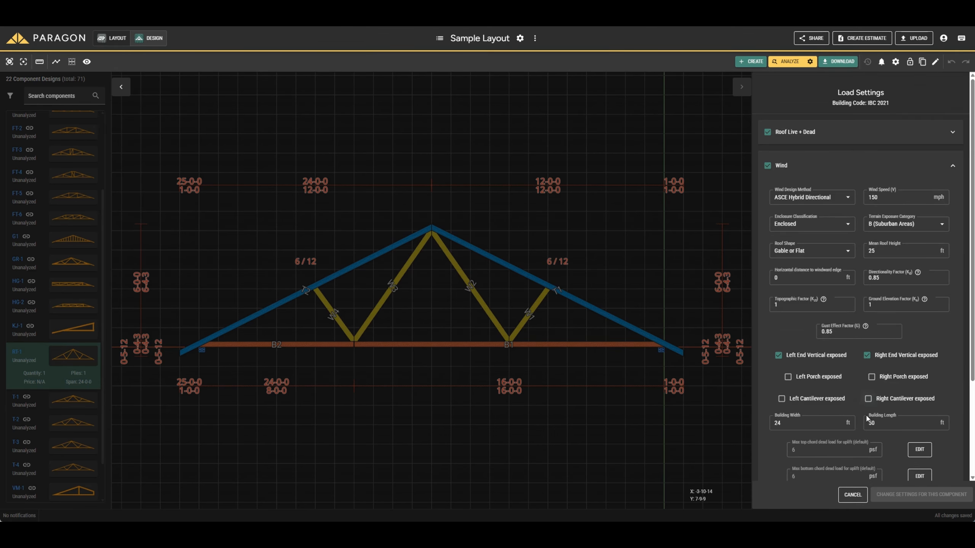
left_click(853, 495)
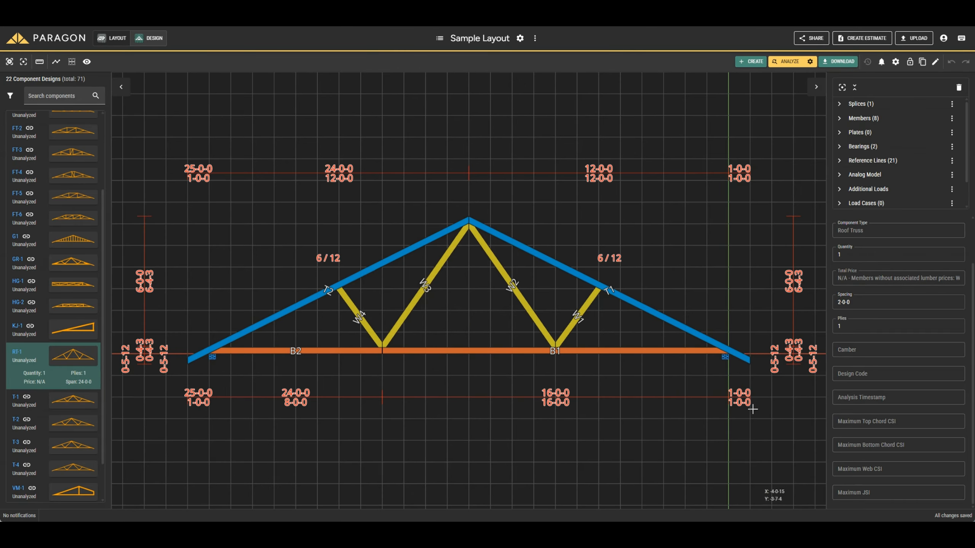
Review the roof and floor deflection limits in the project's analysis settings and close them without saving.
left_click(520, 39)
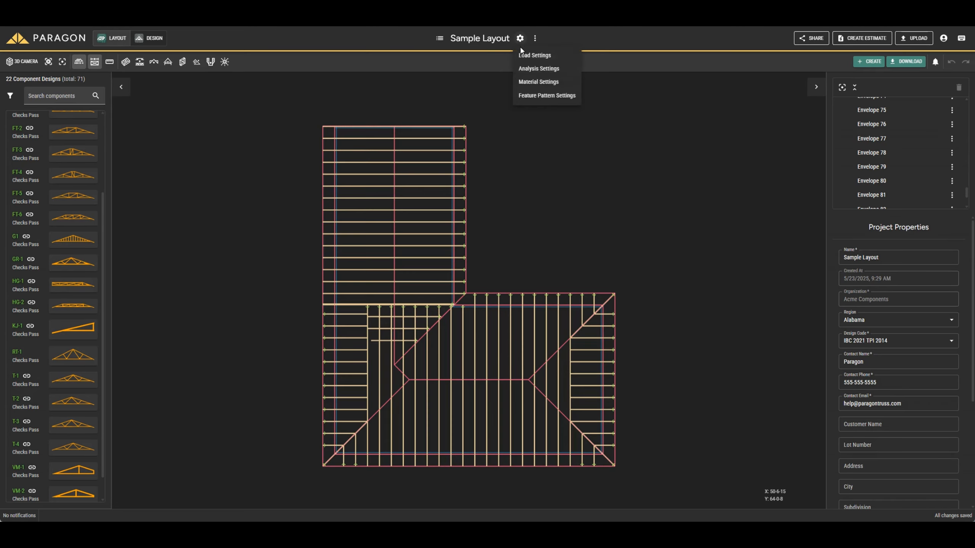
left_click(524, 68)
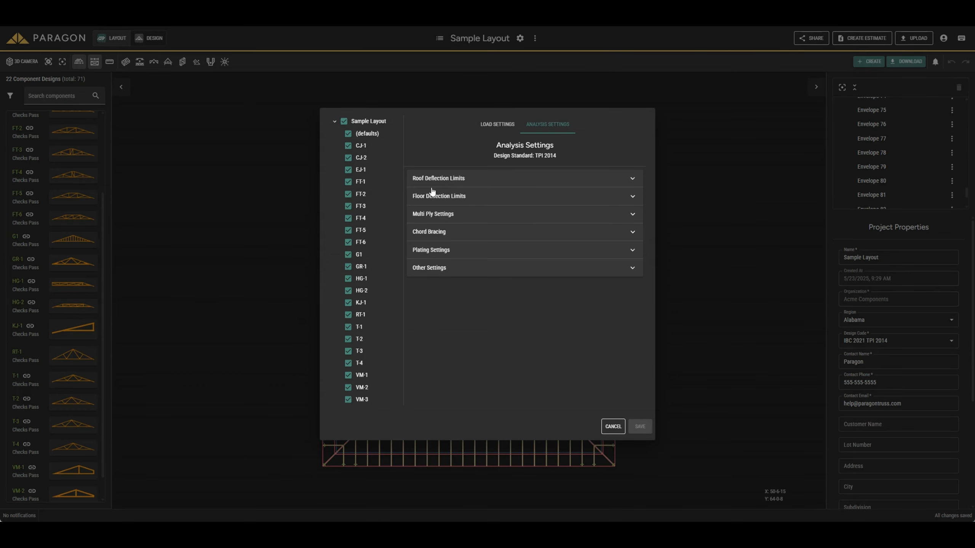
left_click(453, 179)
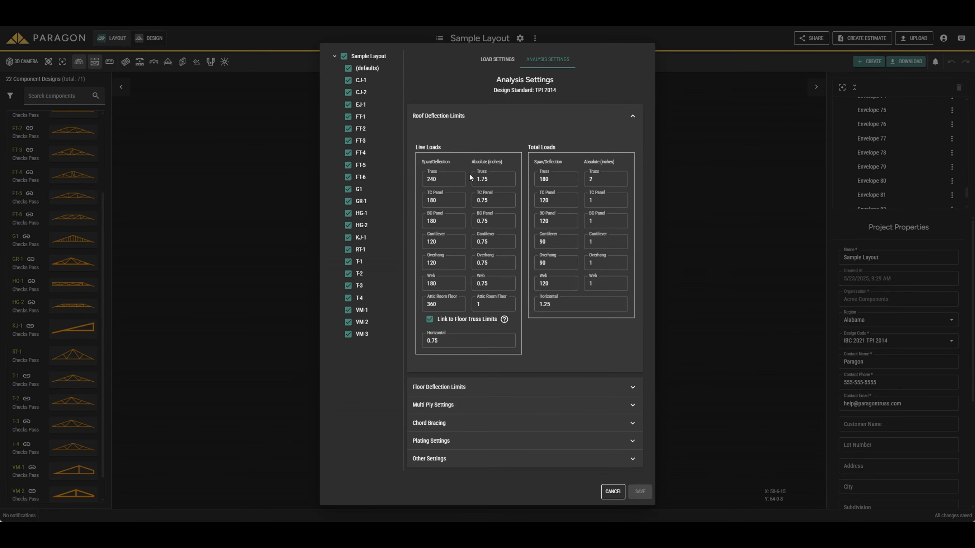
left_click(434, 386)
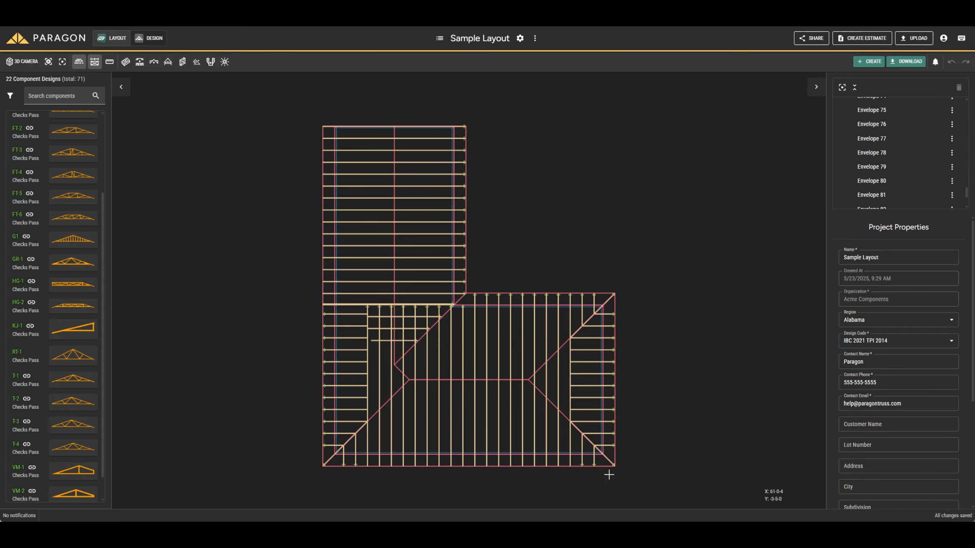
left_click(612, 475)
Examine the top chord dimension and species choices in the project's material settings and cancel without changes.
double_click(394, 213)
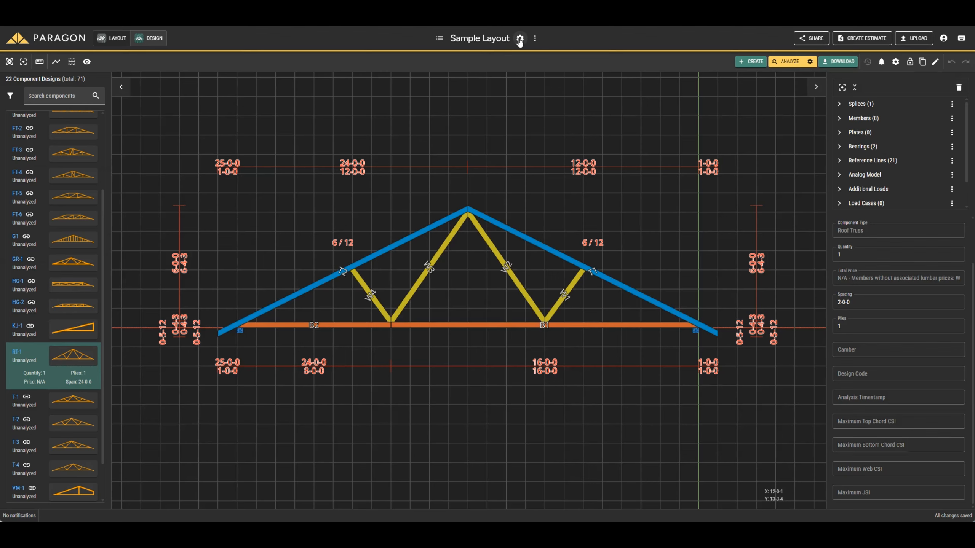
left_click(519, 39)
left_click(526, 82)
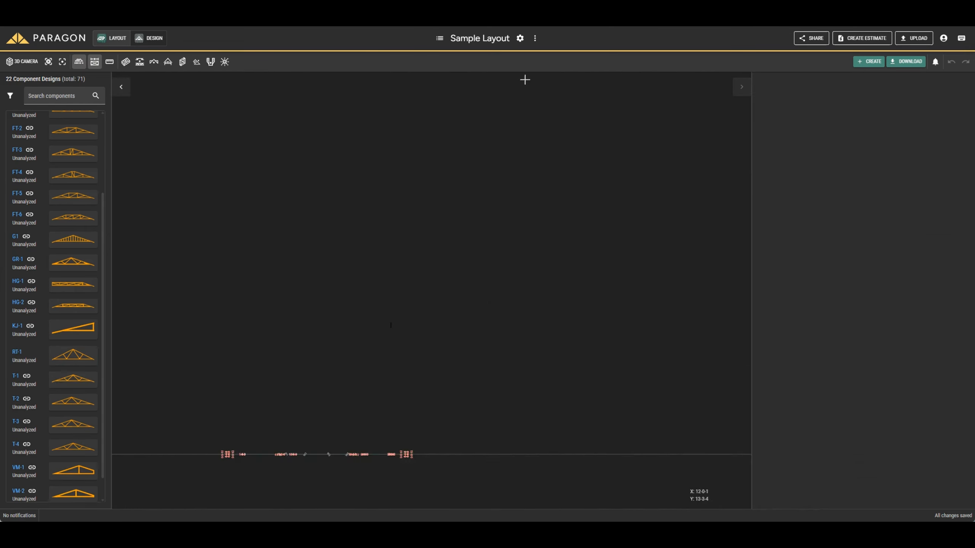
left_click(778, 180)
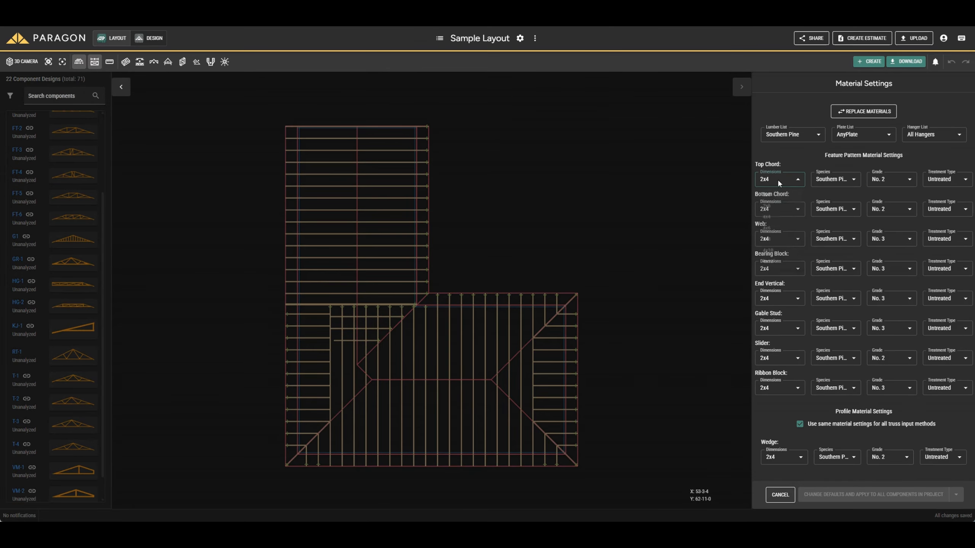
left_click(777, 179)
left_click(831, 183)
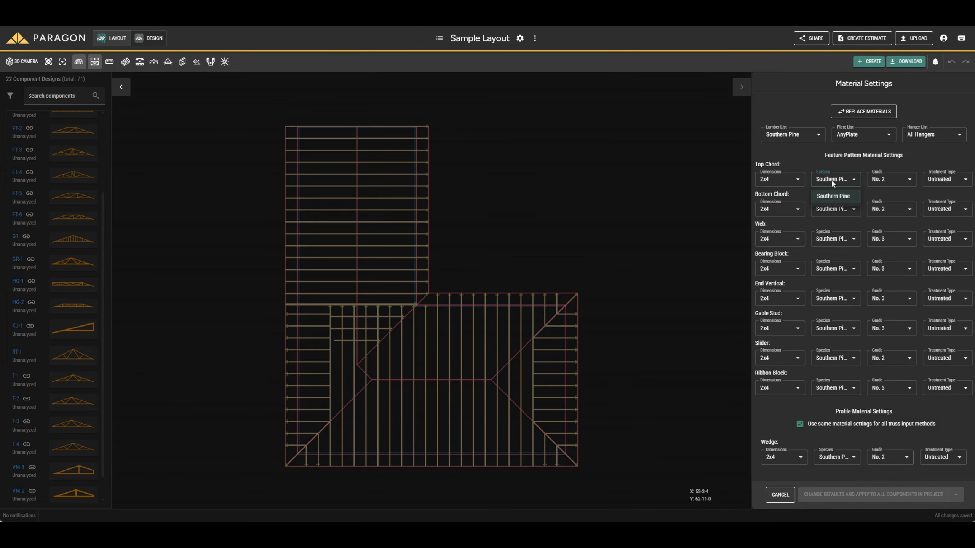
left_click(832, 184)
left_click(780, 495)
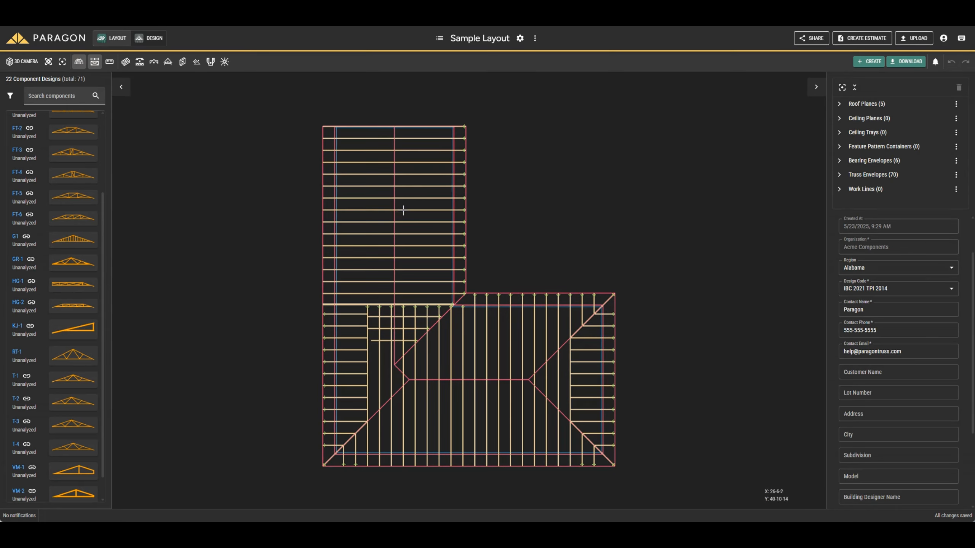
Look through the end, interior and general options in the project's feature pattern settings and cancel without changes.
left_click(419, 209)
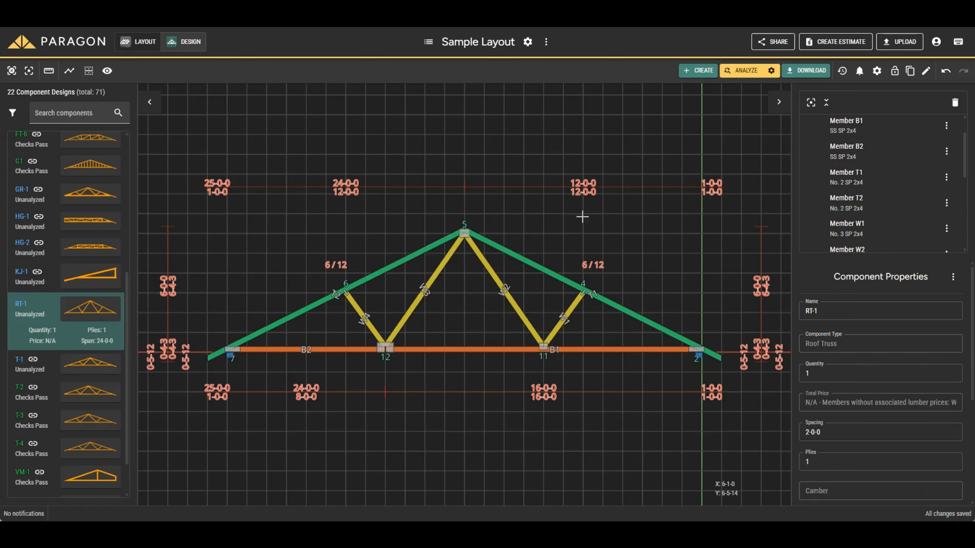
left_click(527, 42)
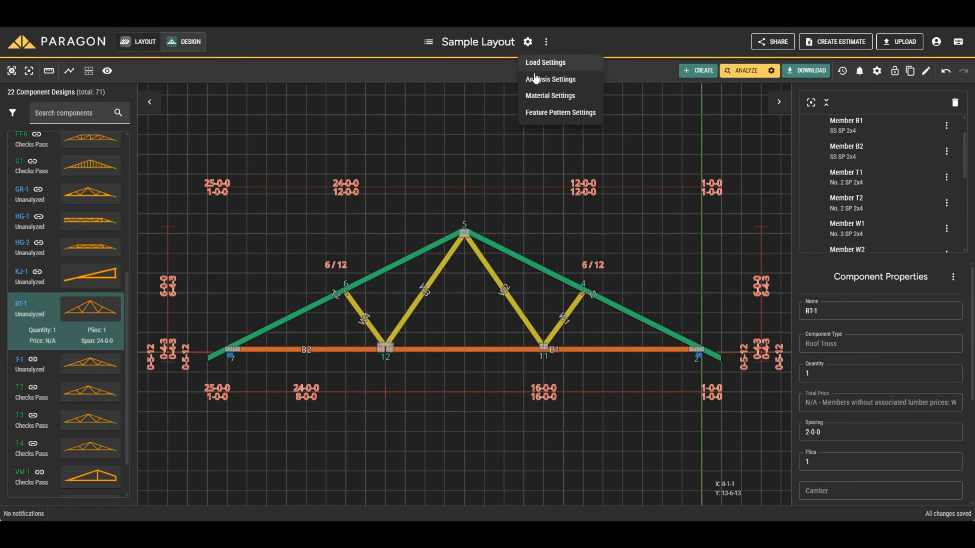
left_click(535, 112)
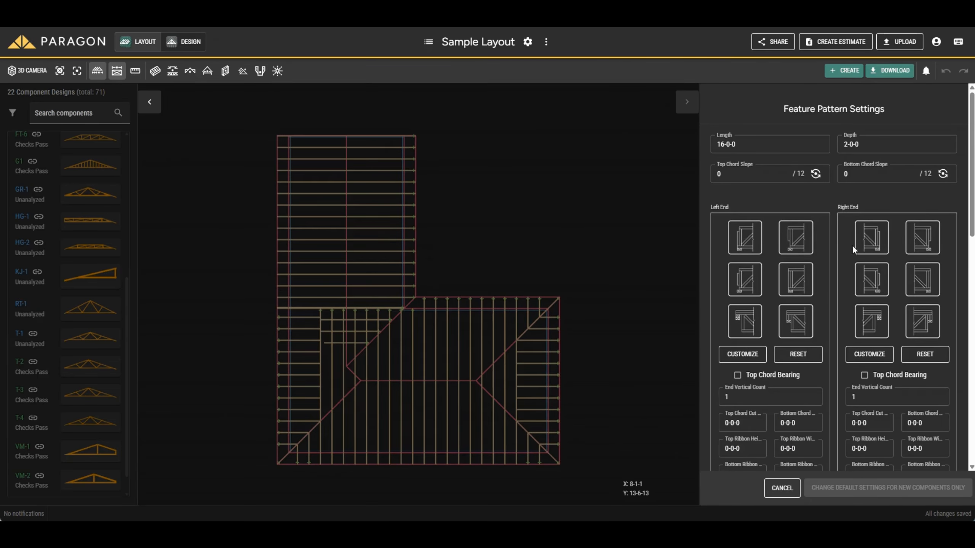
scroll(852, 245, "down", 8)
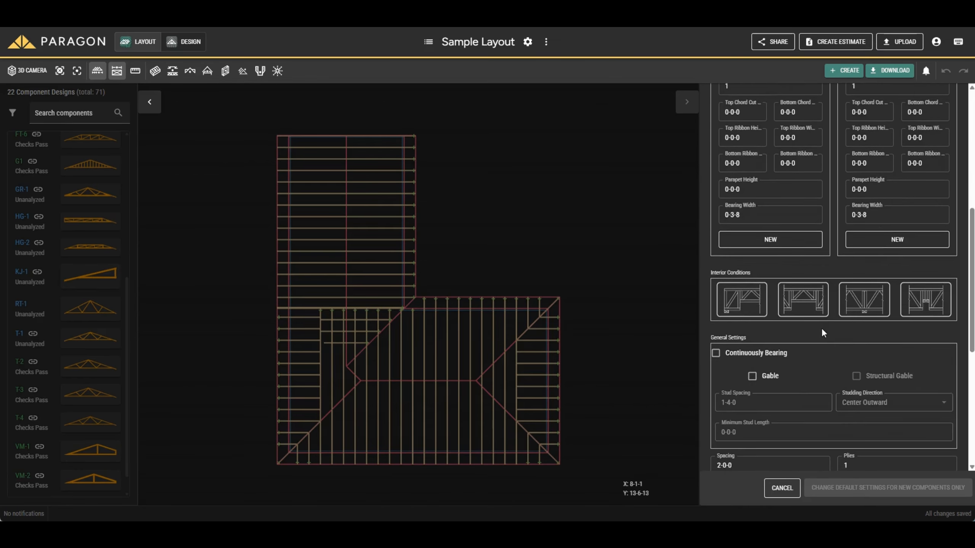
scroll(821, 328, "down", 6)
scroll(822, 336, "up", 15)
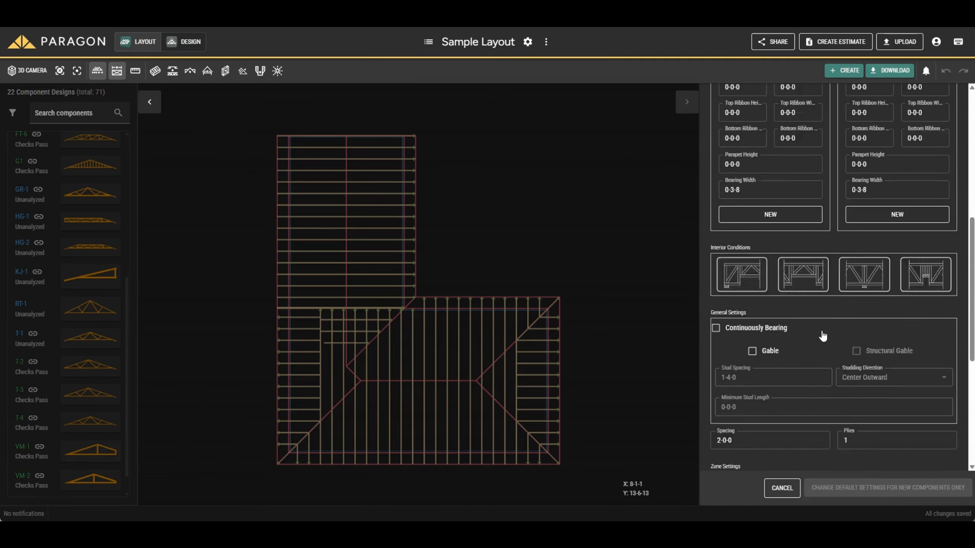
left_click(782, 488)
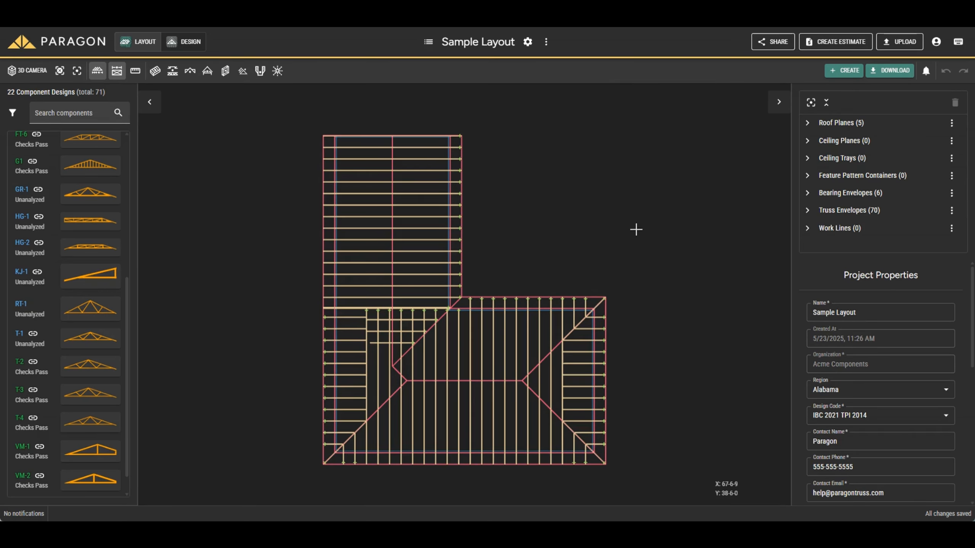
Analyze all changed components in the project and close the analysis report.
left_click(546, 42)
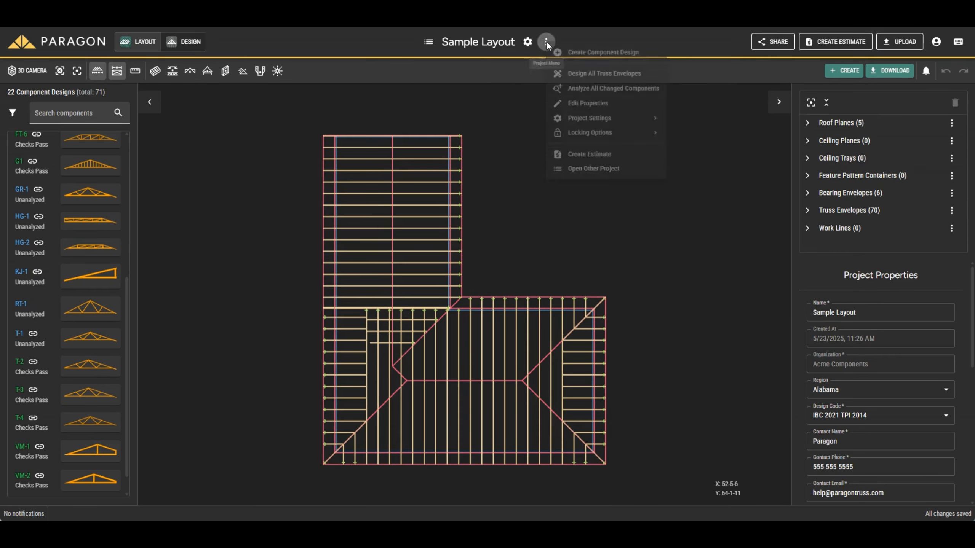
left_click(581, 95)
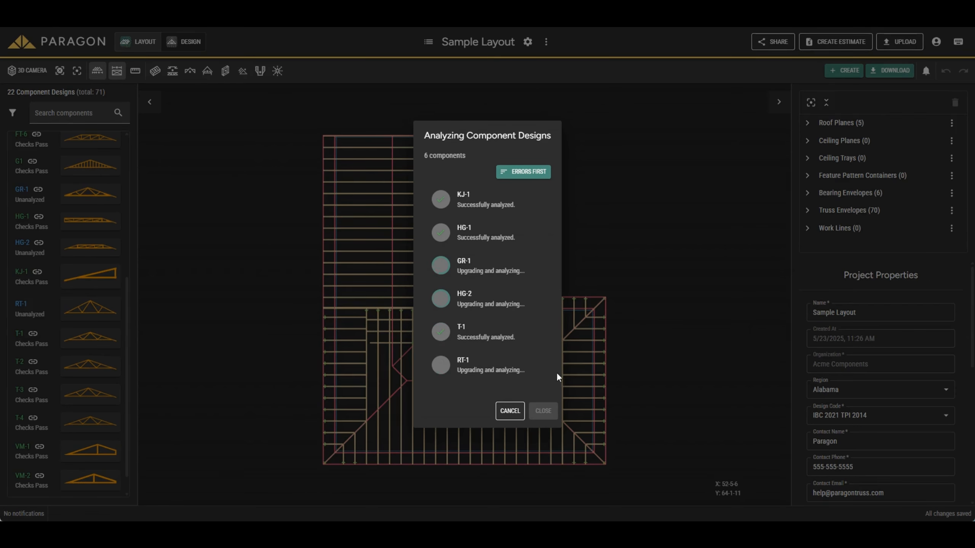
left_click(543, 410)
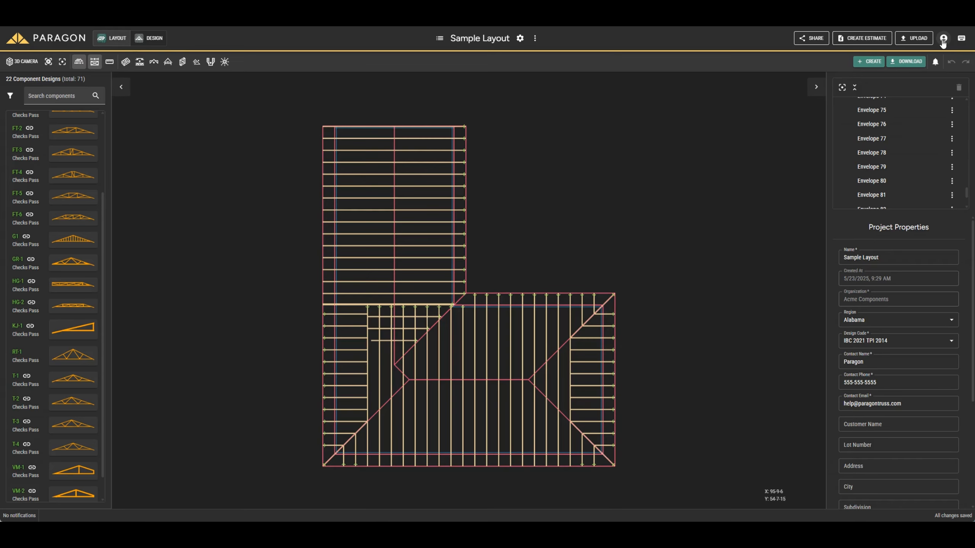
View the options available for the user account and close them without choosing any.
left_click(942, 38)
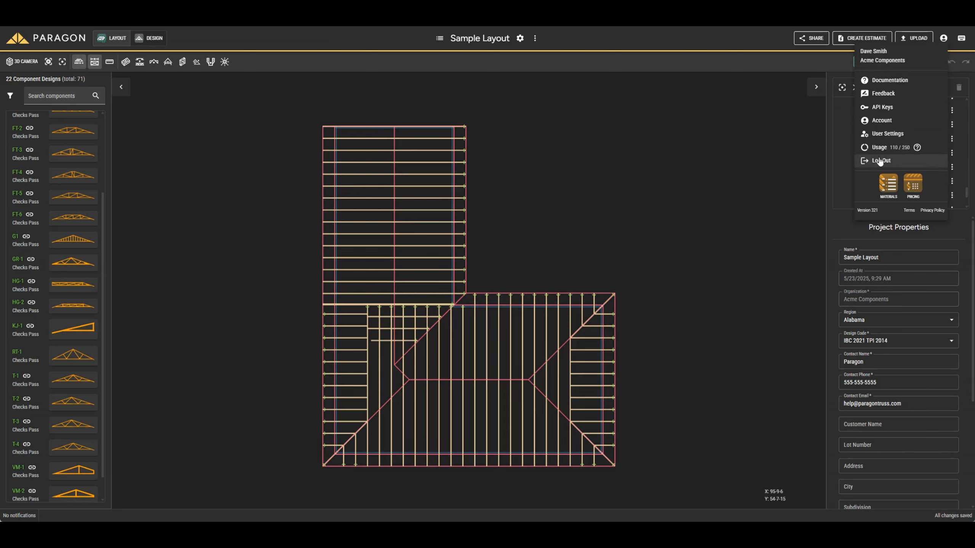
left_click(943, 39)
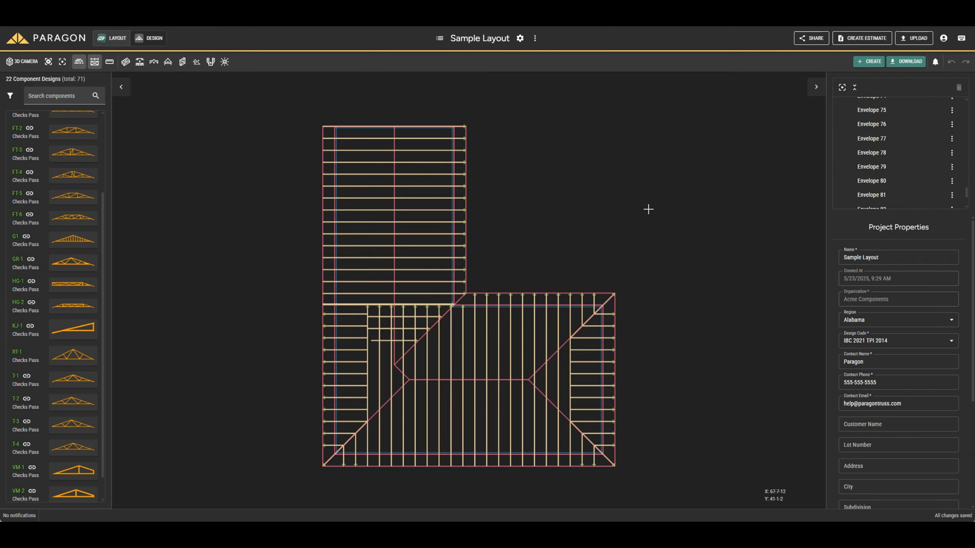